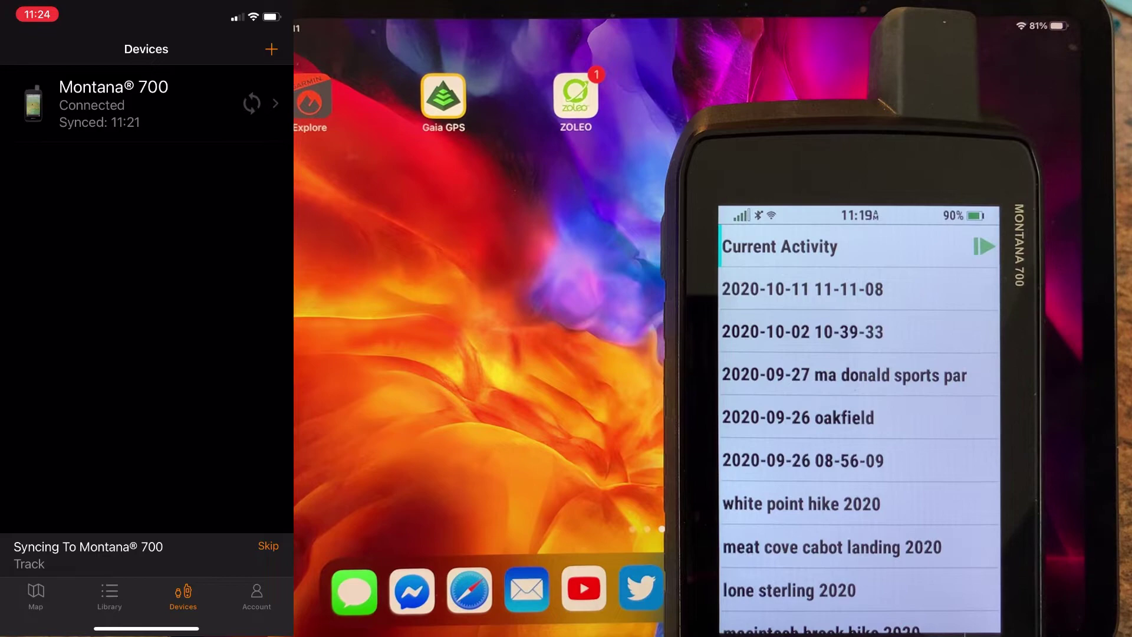
Step: Sync the Montana 700 in Garmin Explore from its device details, then return to the device list
click(118, 103)
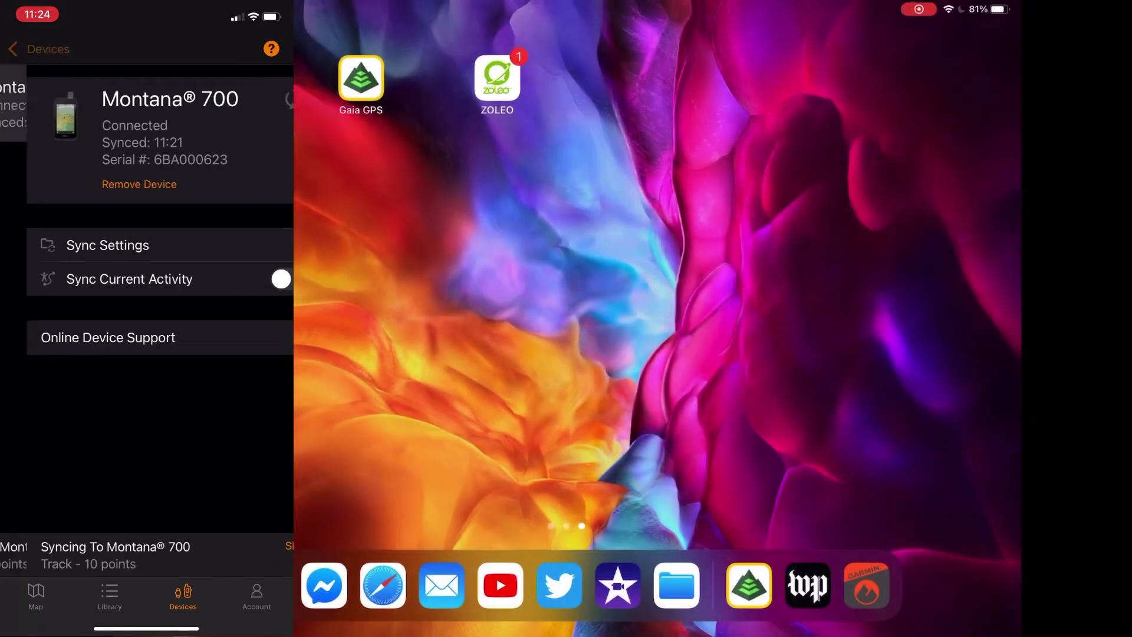
click(36, 49)
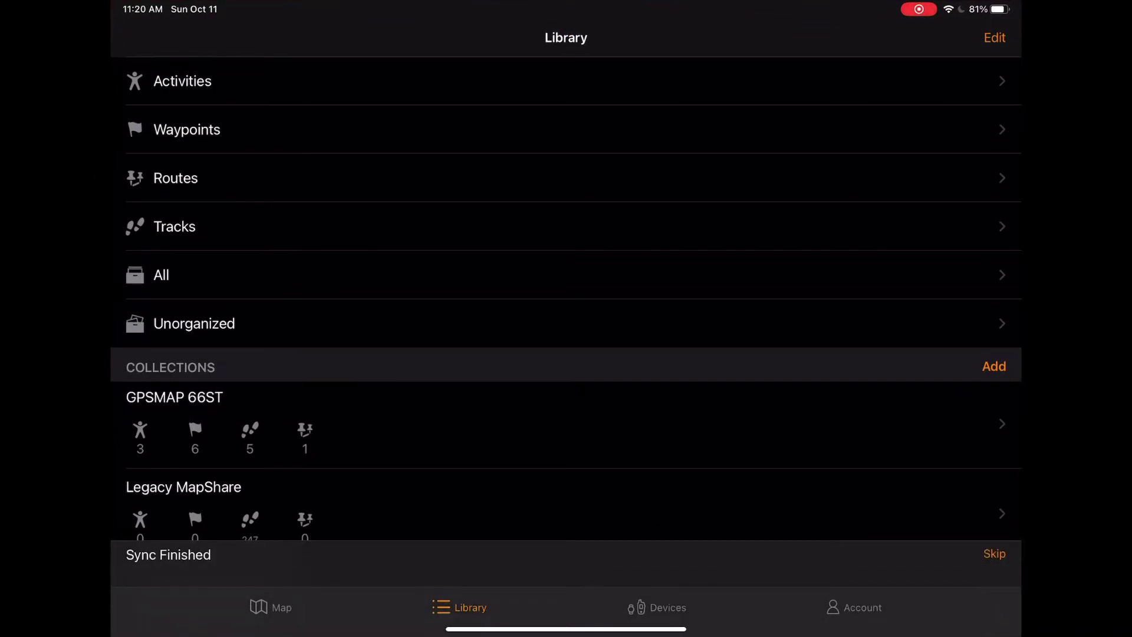
Step: Check Garmin's compatible device list, which includes the Montana 700 series, and return to Devices
click(657, 608)
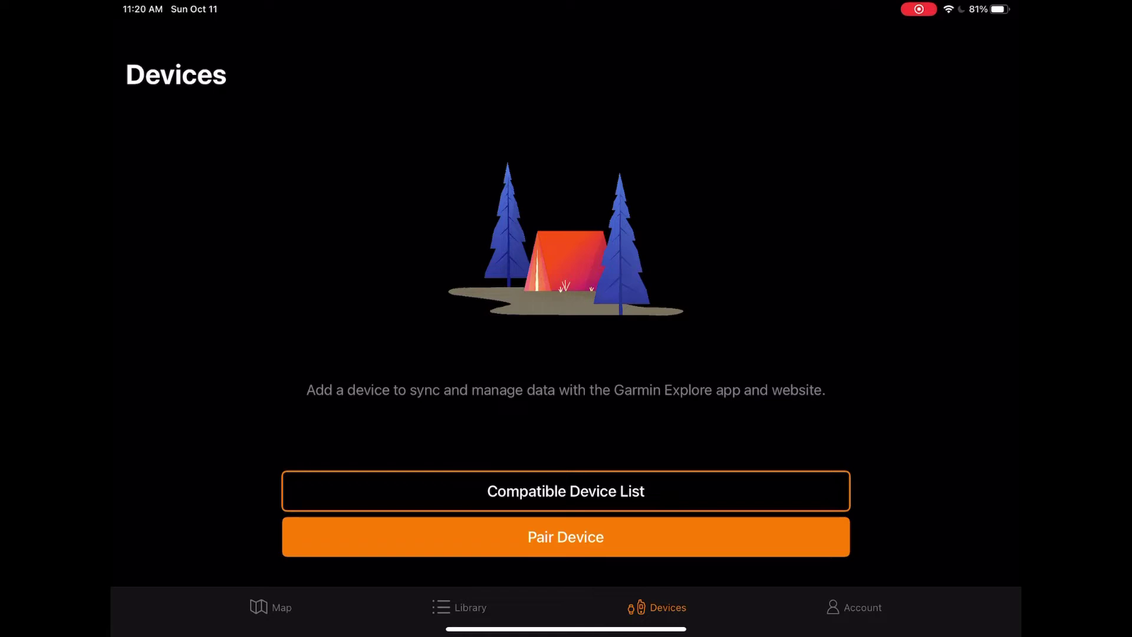
click(567, 491)
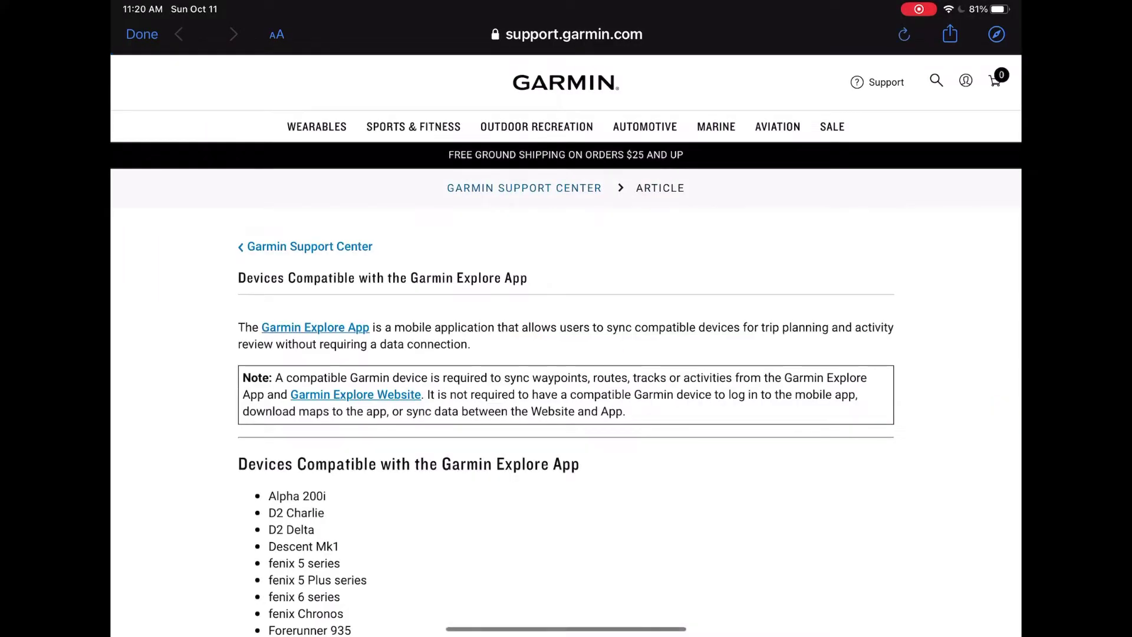
scroll(566, 354, down, 6)
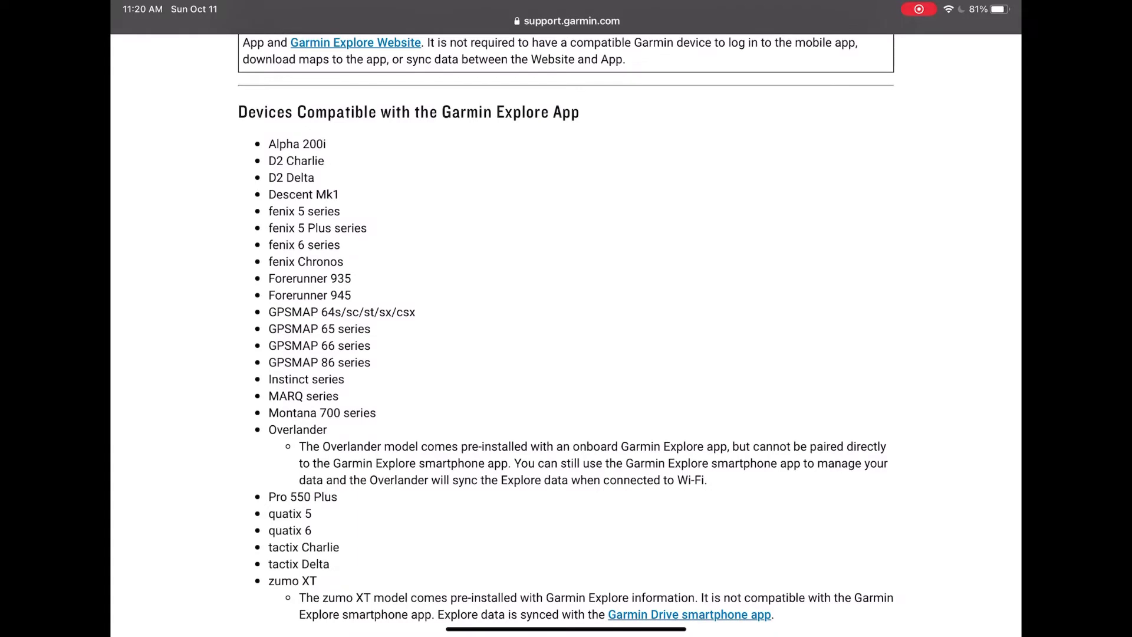
scroll(566, 319, up, 10)
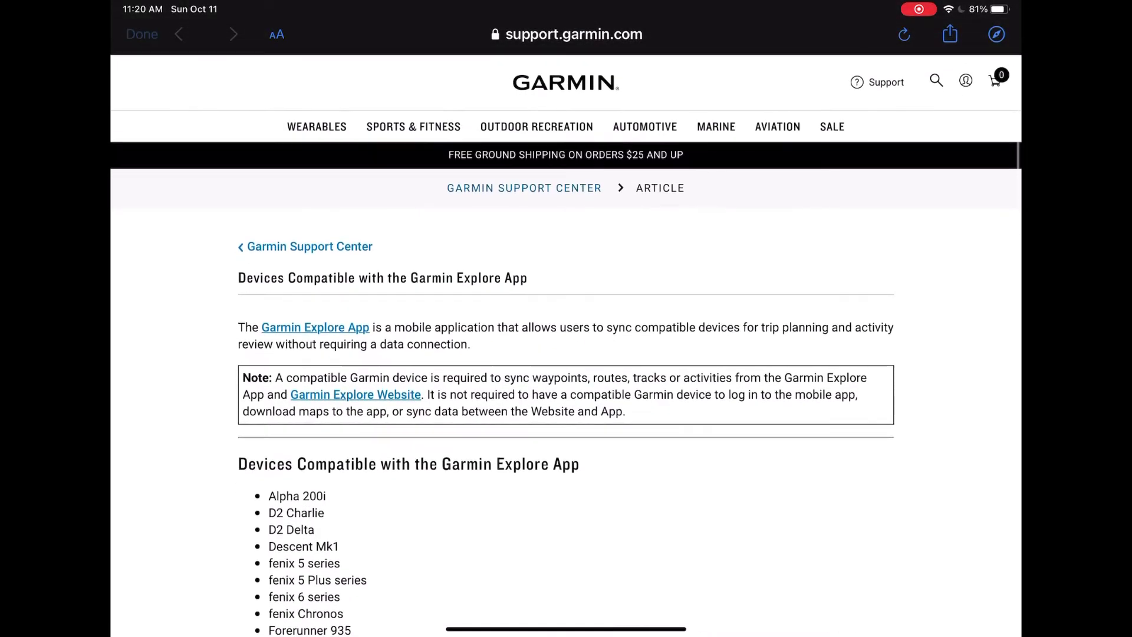
click(139, 36)
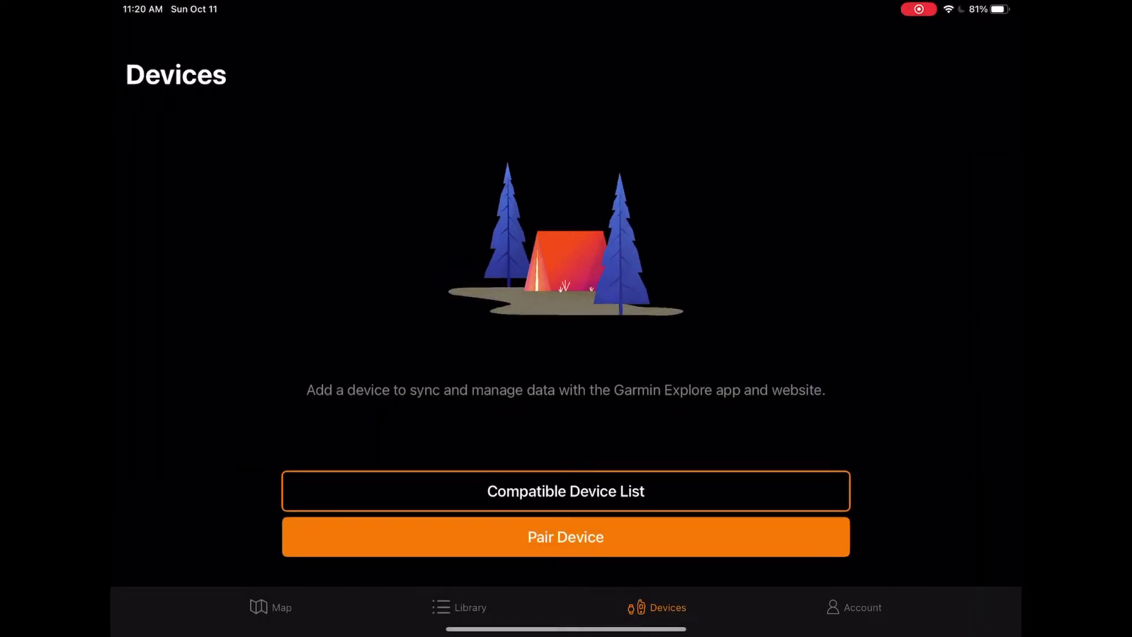
Step: Open the unorganized Library activity '2020-09-27 ma donald sports par' (3.3 km, 1:09:21)
click(460, 608)
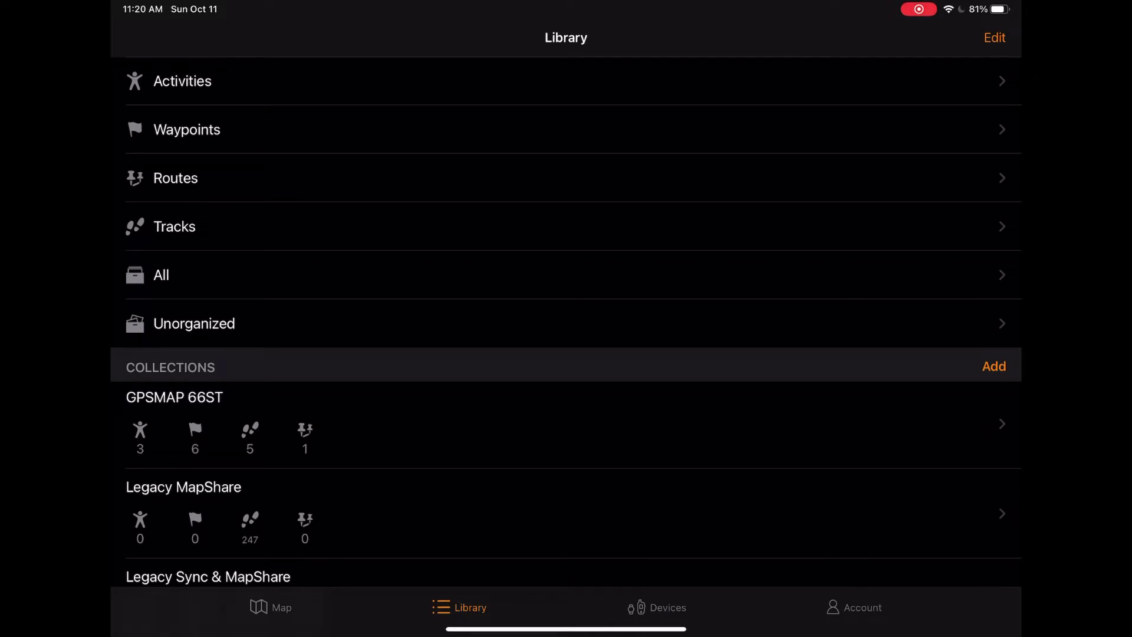
scroll(566, 318, down, 3)
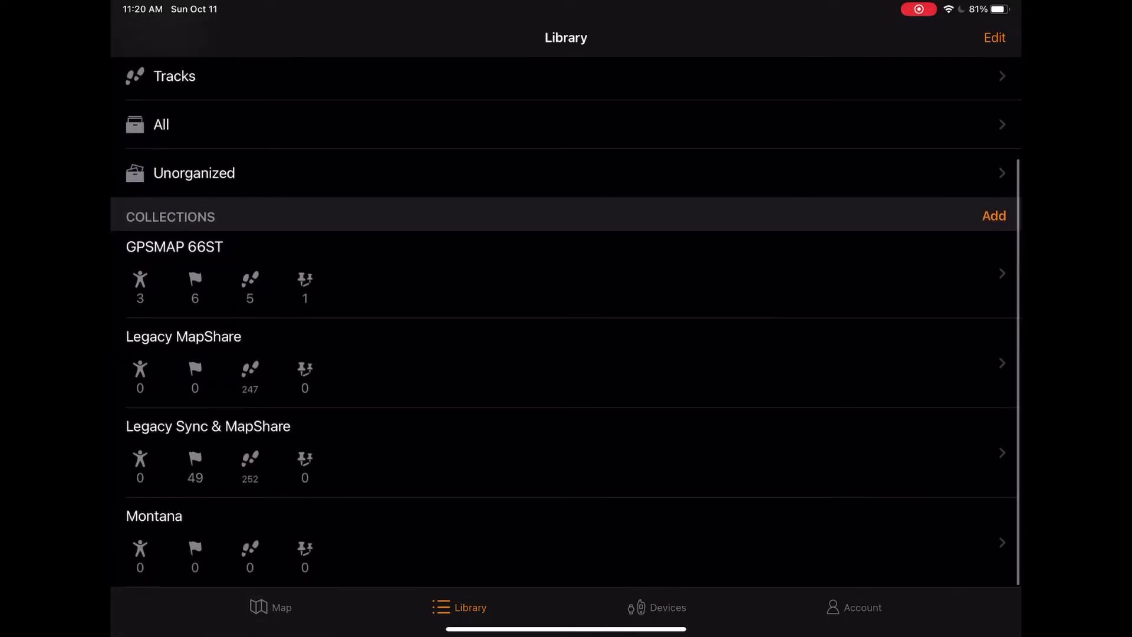
scroll(566, 318, up, 4)
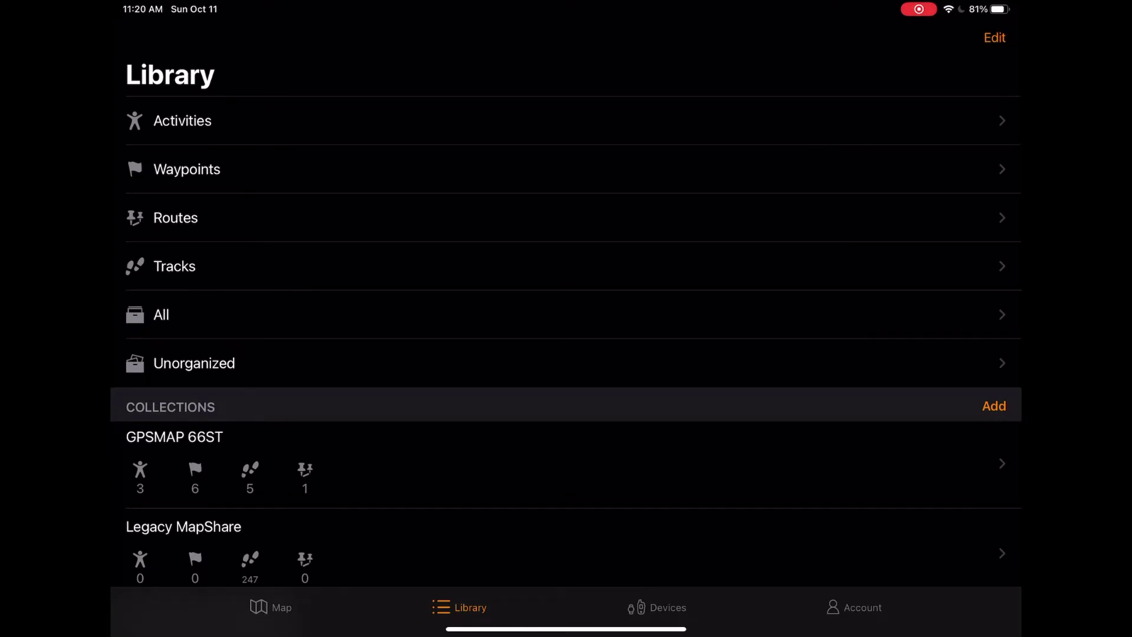
click(194, 363)
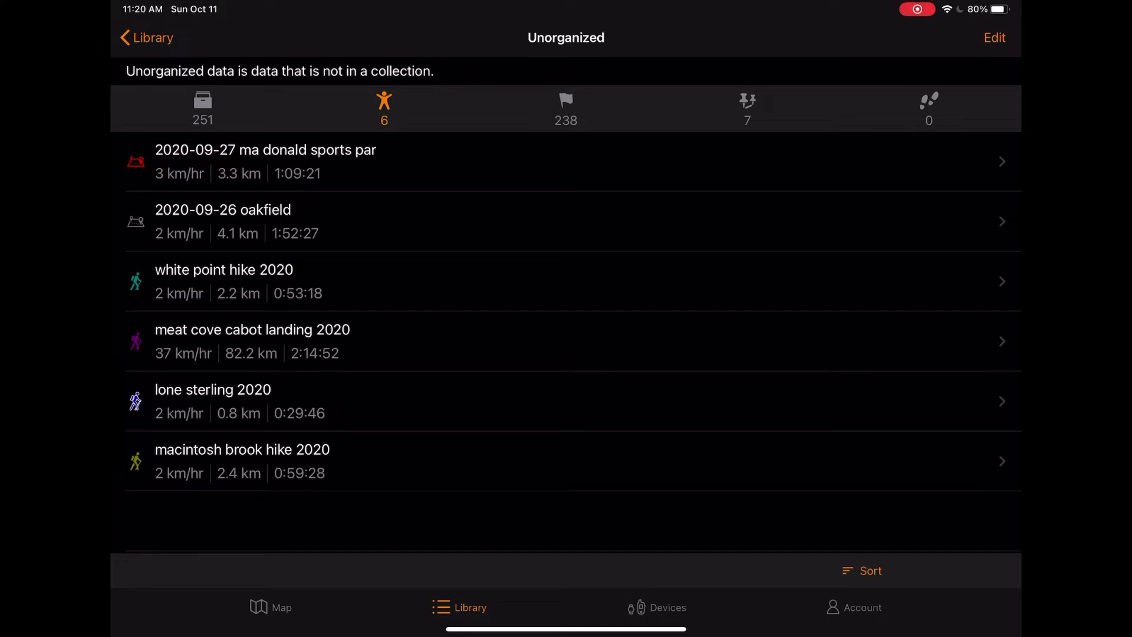
click(266, 161)
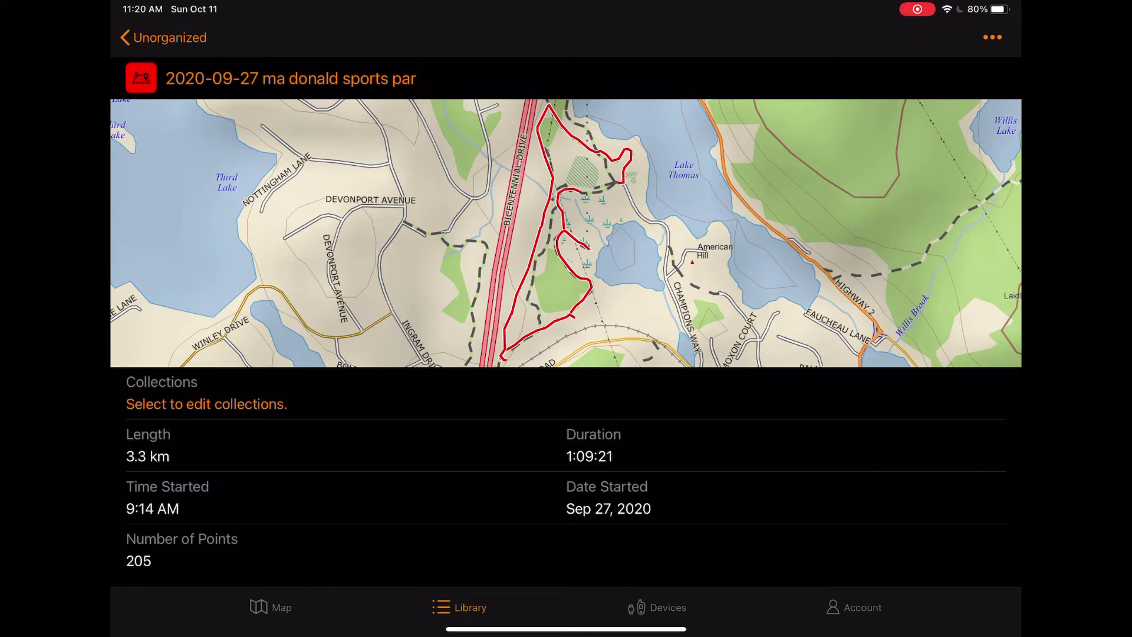
Step: Share the '2020-09-27 ma donald sports par' activity as a GPX file to Gaia GPS
click(993, 37)
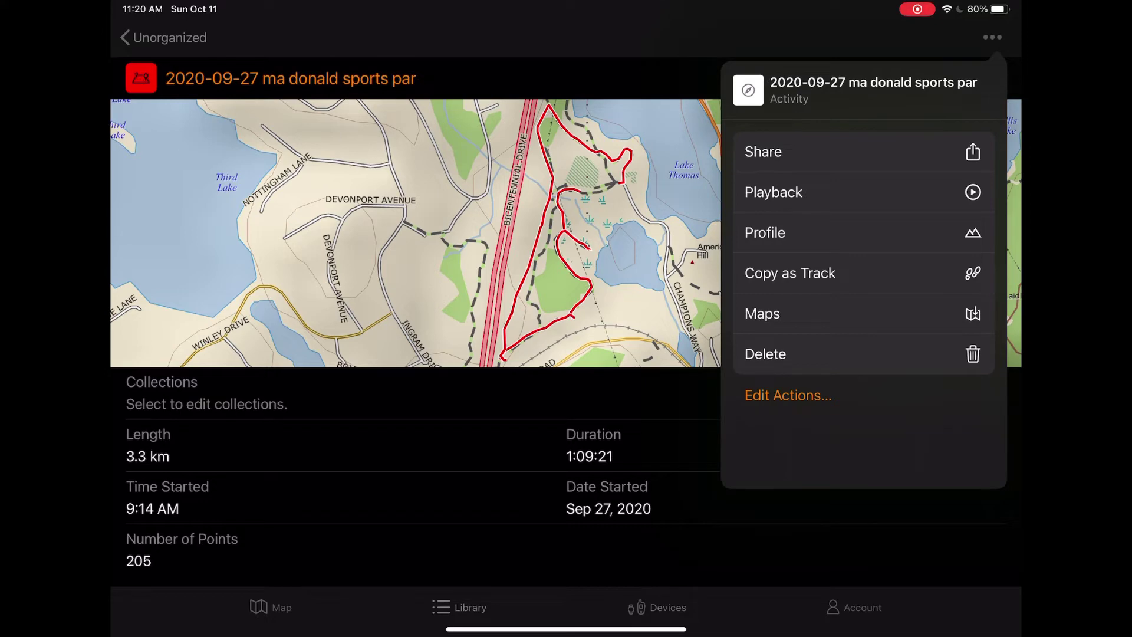
click(763, 151)
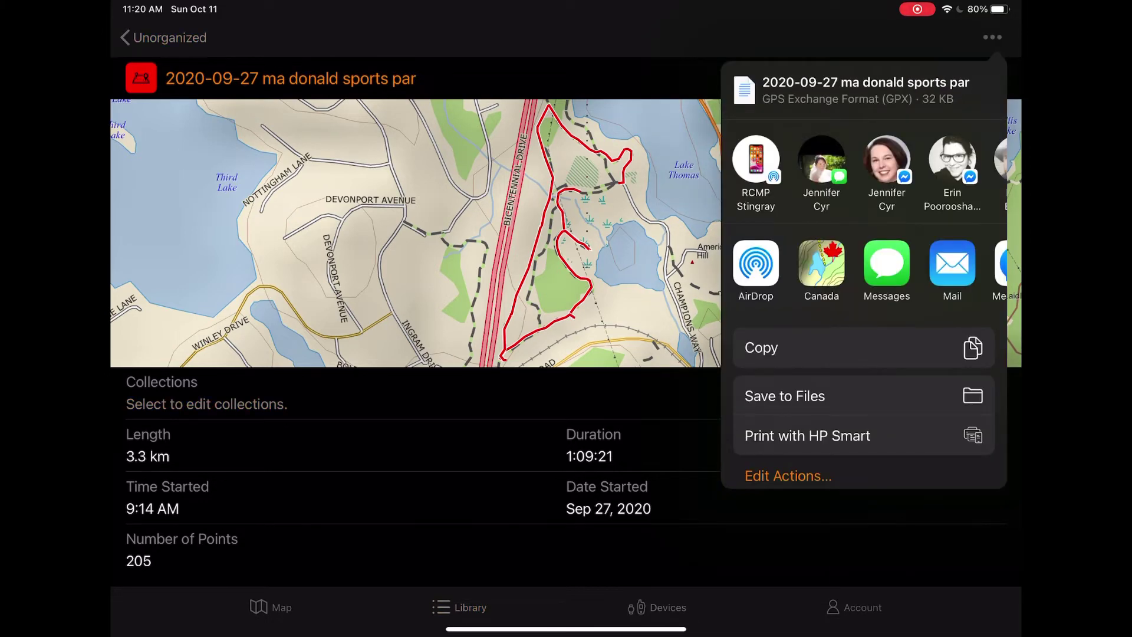
scroll(864, 268, right, 5)
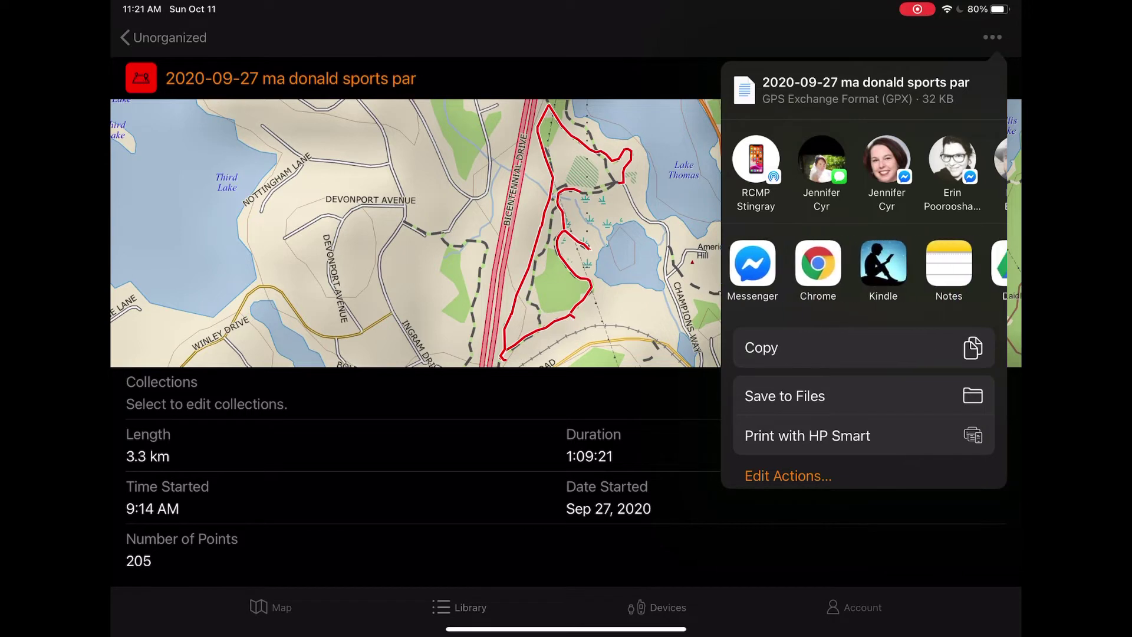
scroll(864, 263, right, 5)
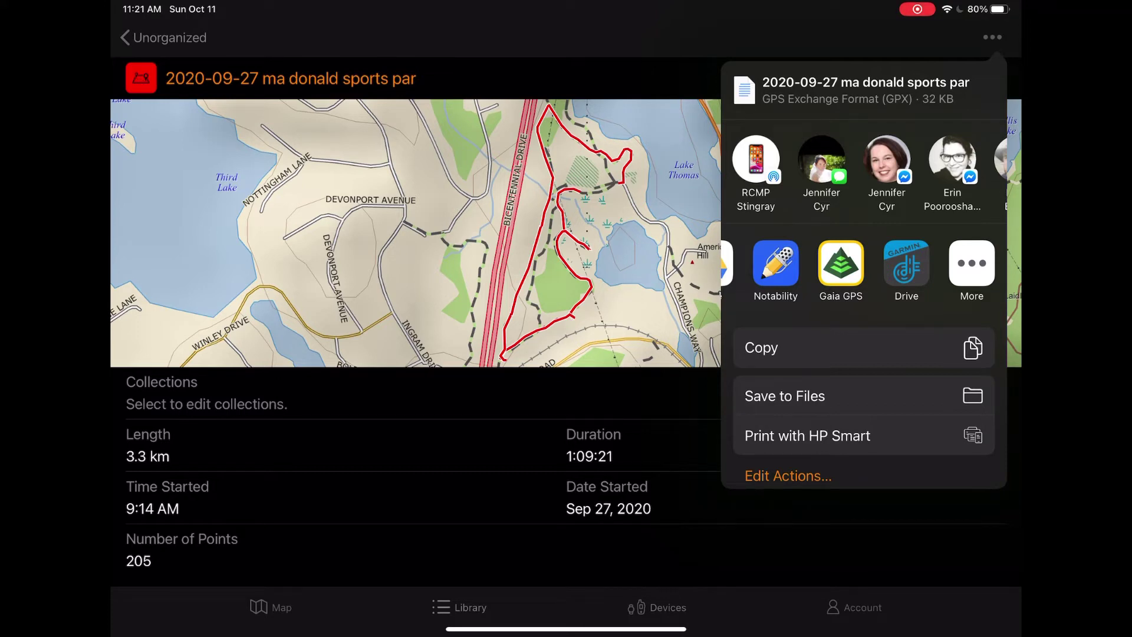
click(841, 263)
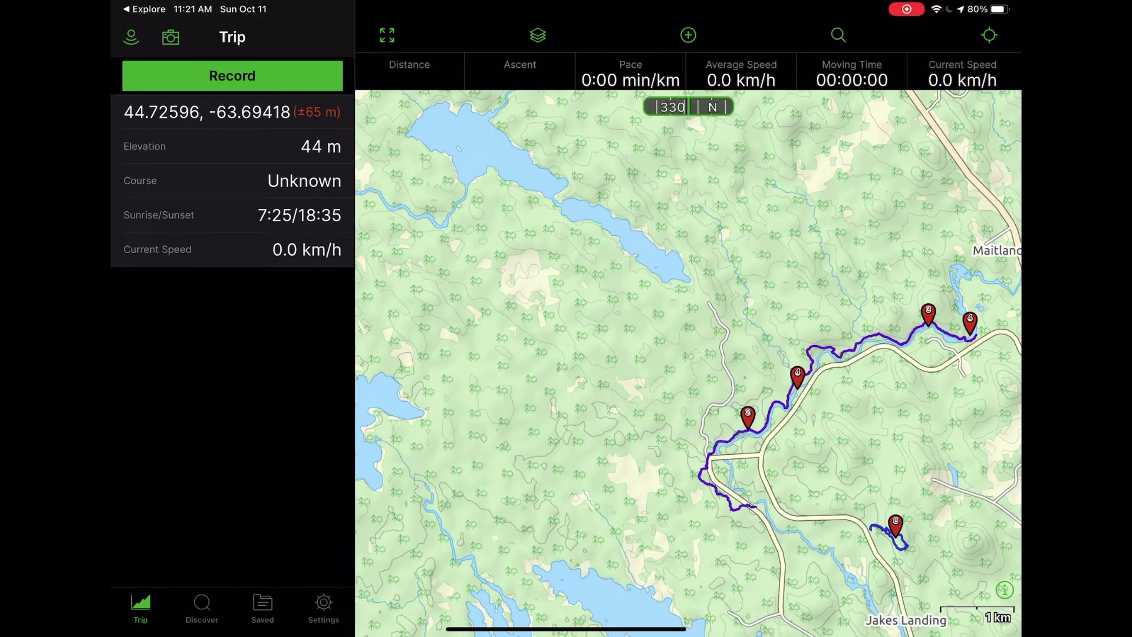
Step: Show the imported '2020-09-27 ma donald sports par' track from Saved on the main map
click(262, 607)
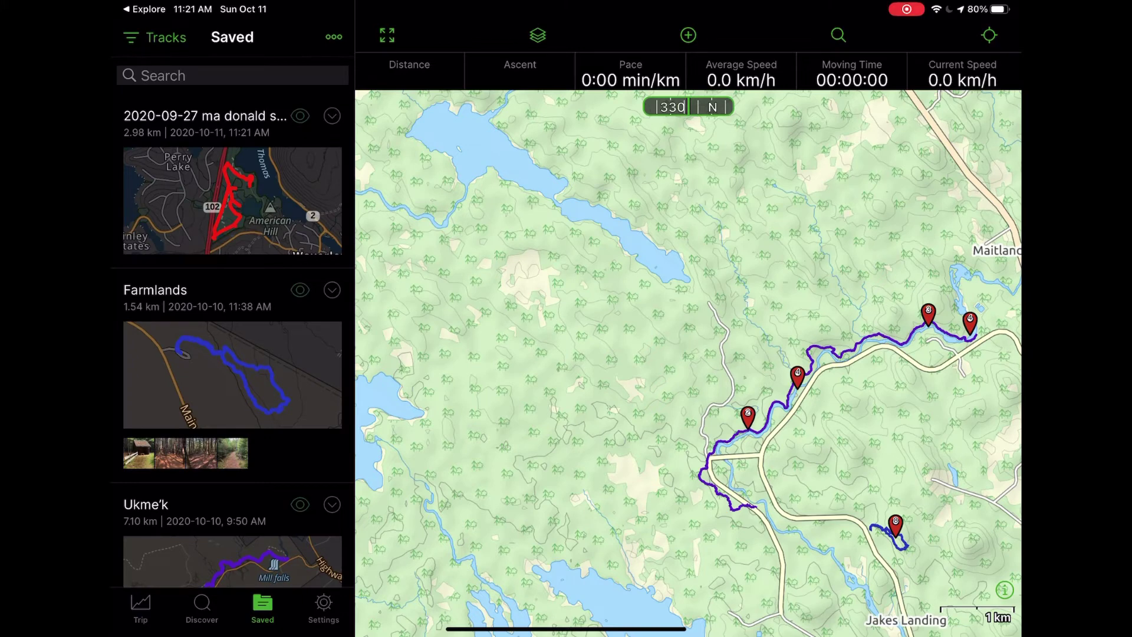
click(232, 177)
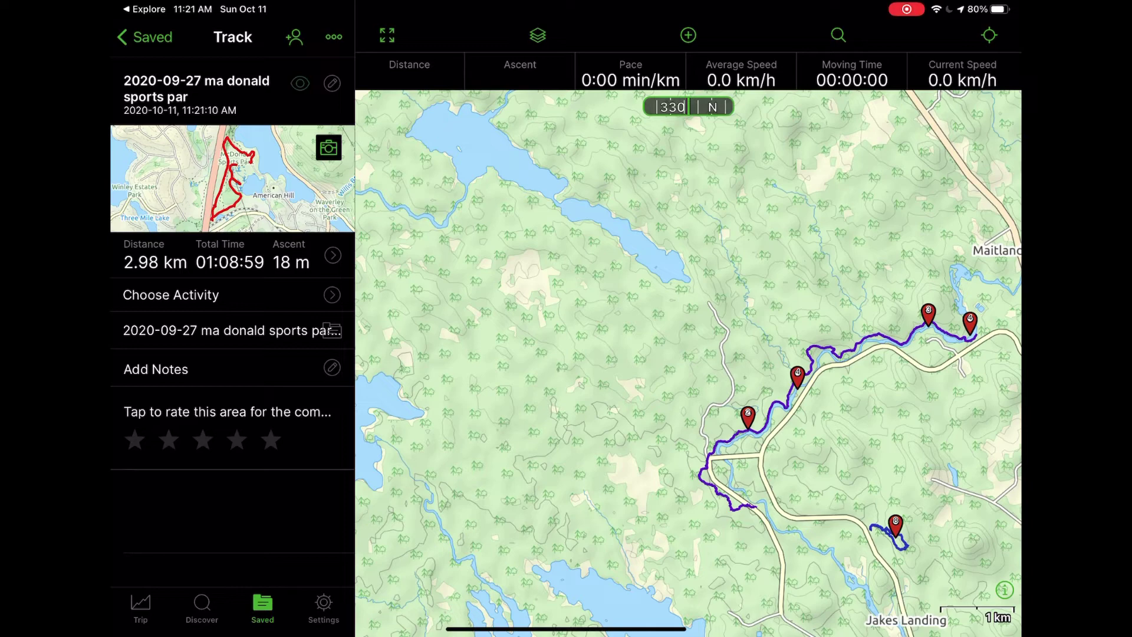
click(232, 178)
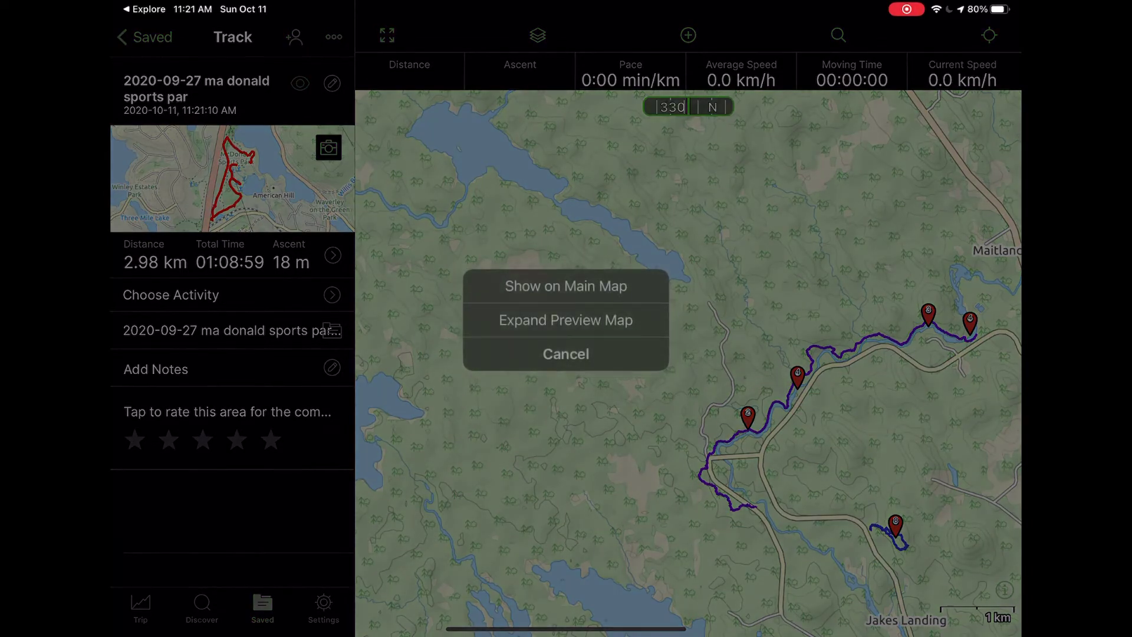
click(566, 286)
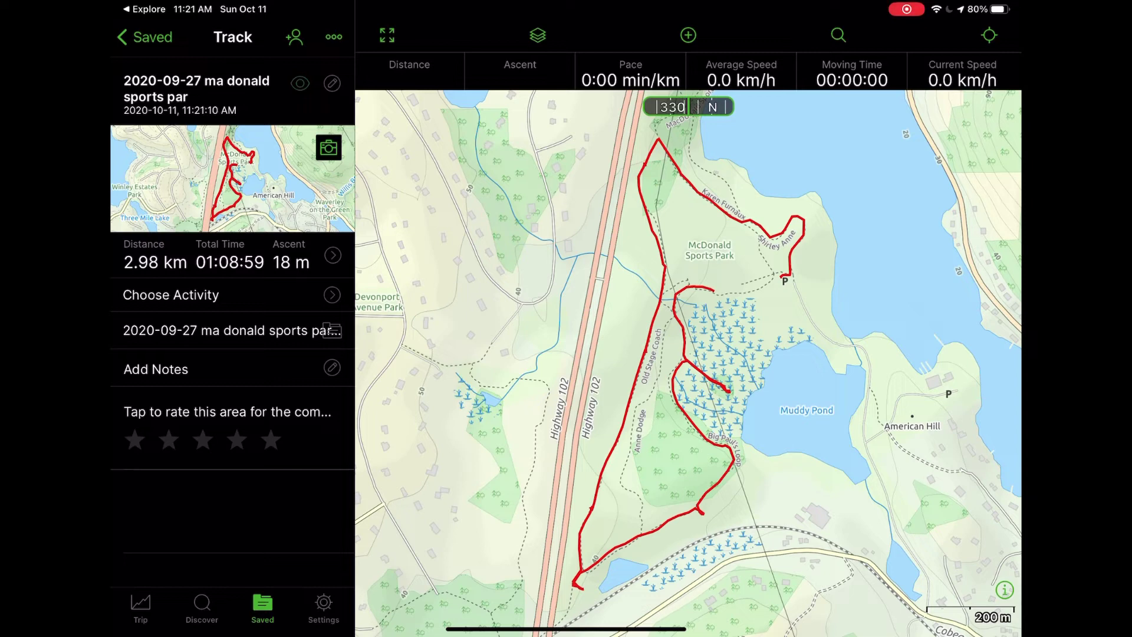
Step: Pick Geocaching from the Other activity types and save it as the track's activity
click(171, 294)
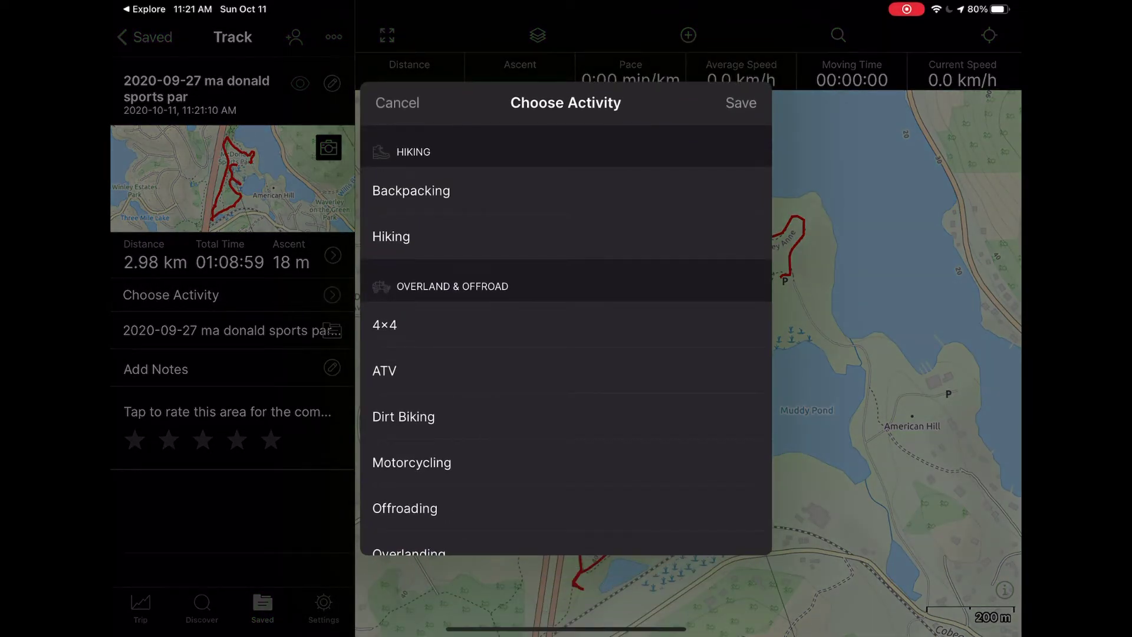
scroll(566, 328, down, 15)
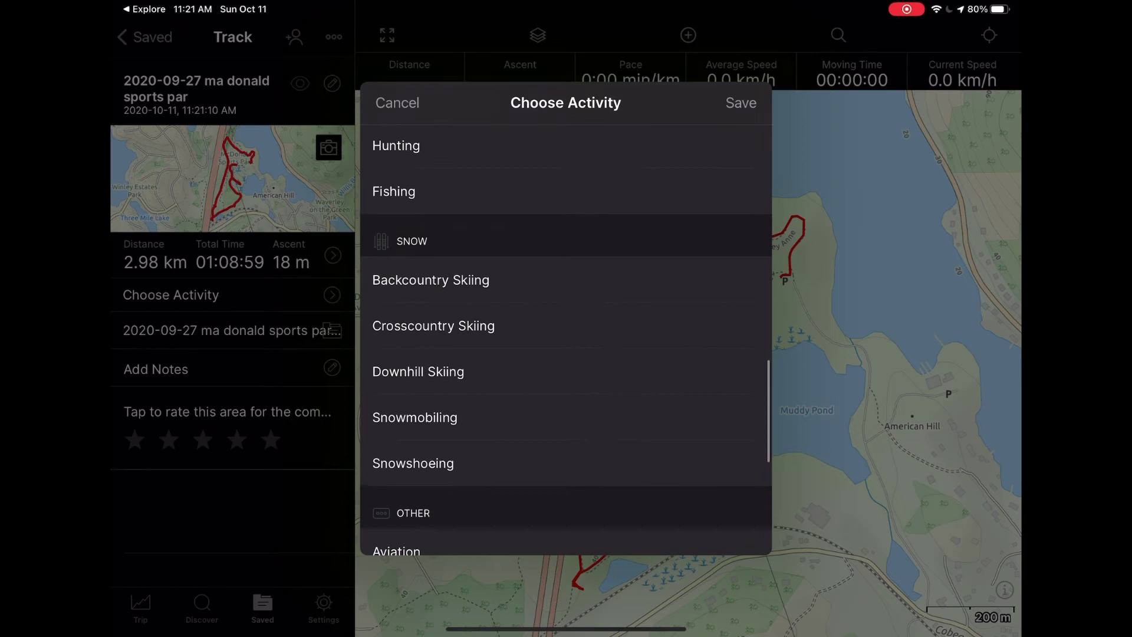
scroll(566, 328, down, 3)
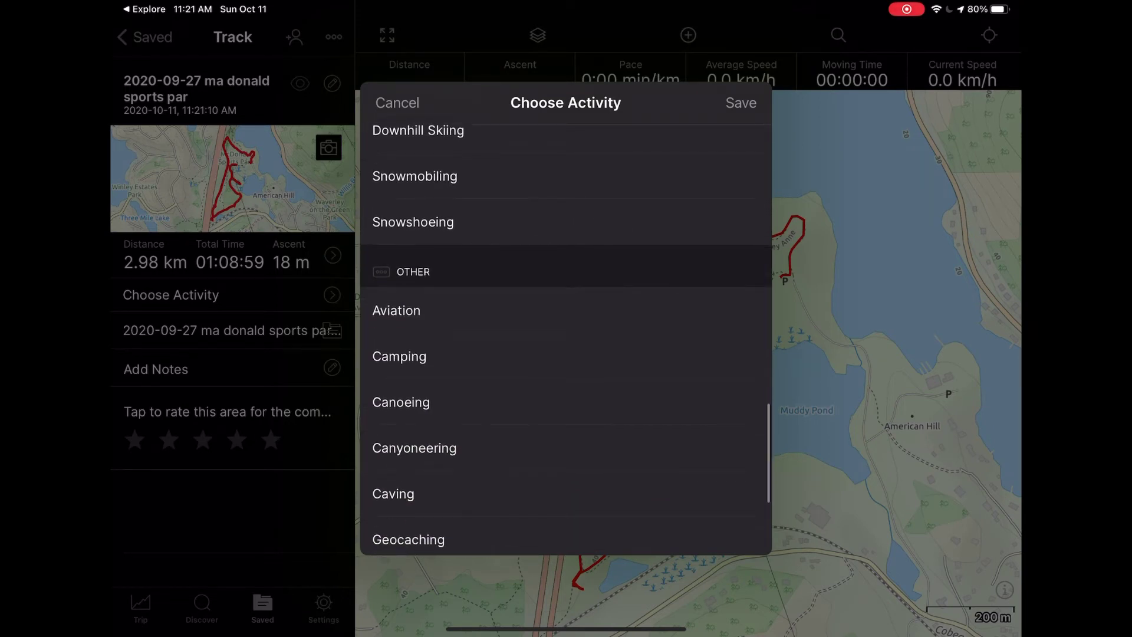
scroll(566, 328, down, 3)
click(409, 389)
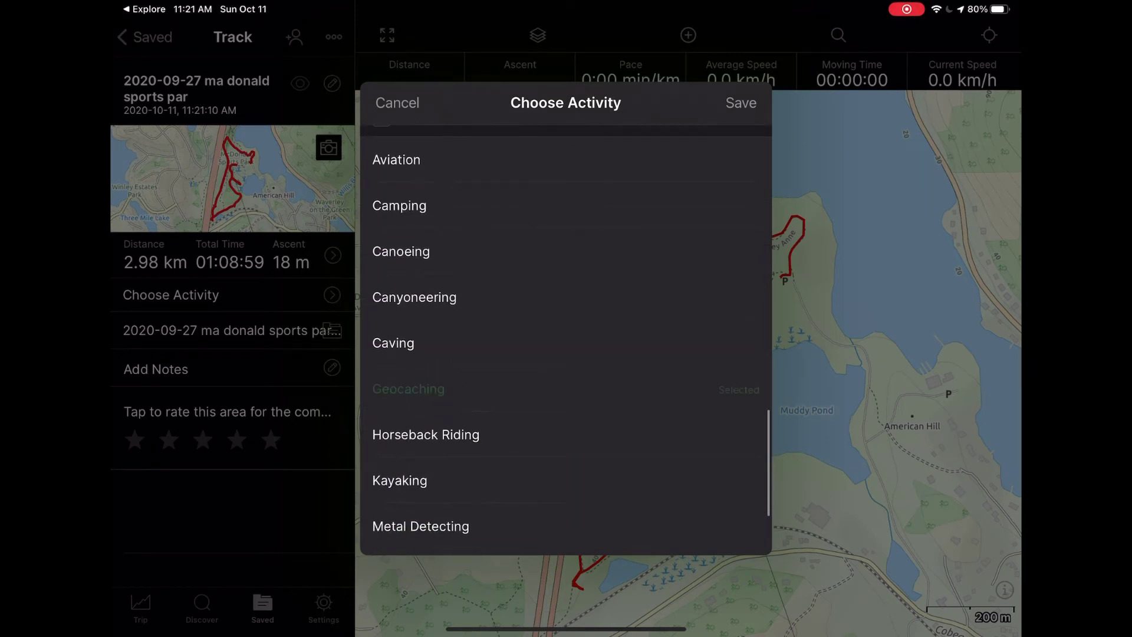
click(741, 103)
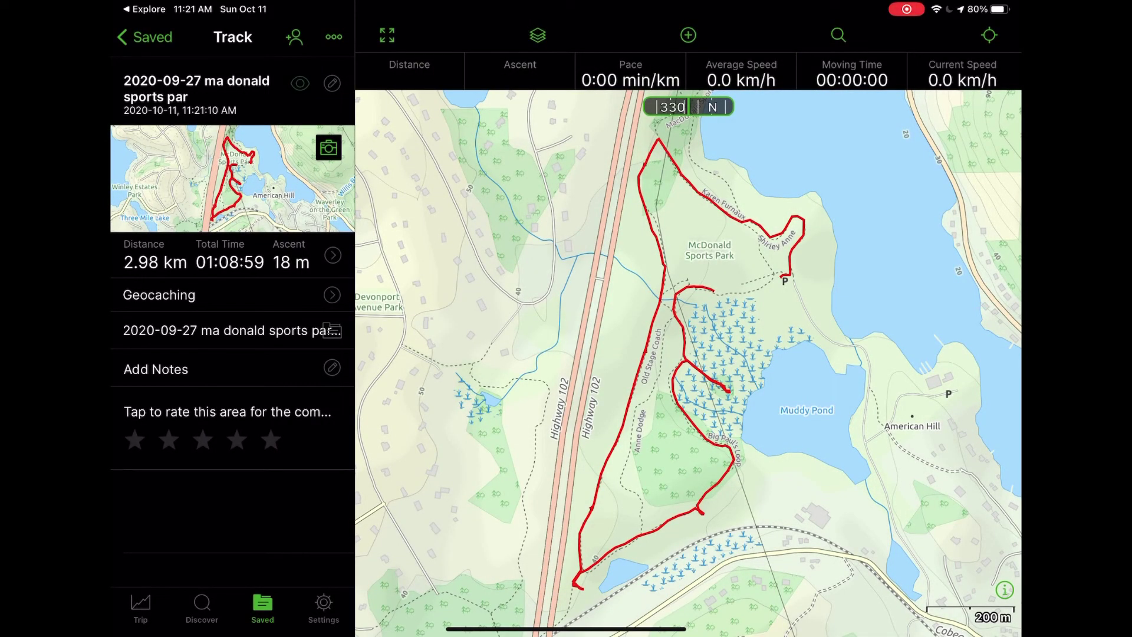
Step: Replace the track's old title with 'MacDonald Sports Park 2019'
click(332, 83)
click(332, 116)
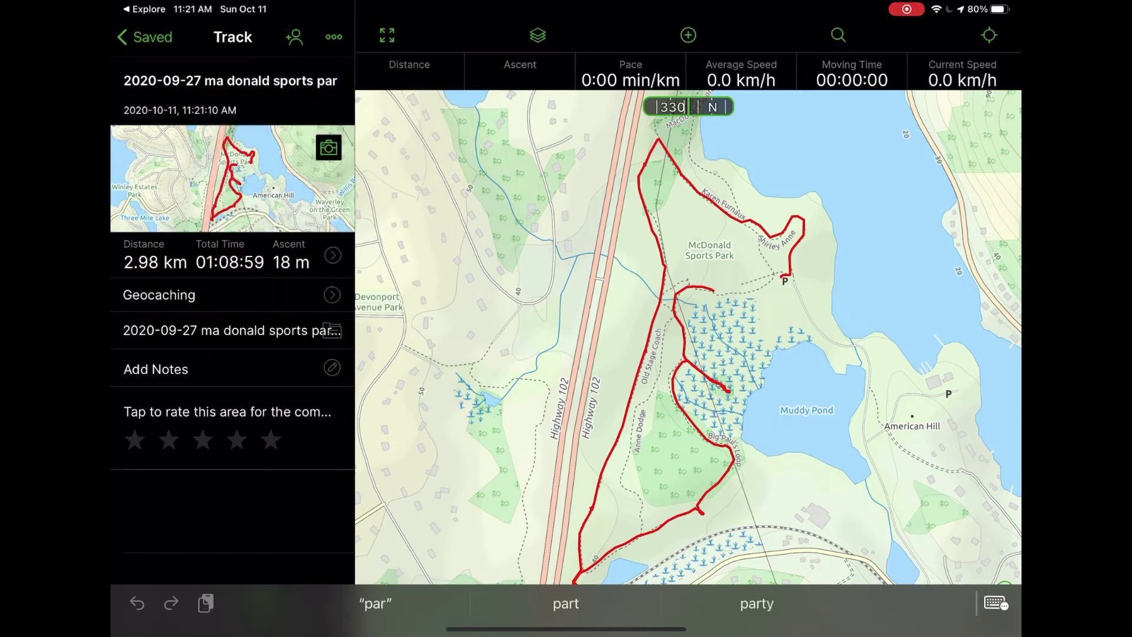
key(ctrl+a)
text(M)
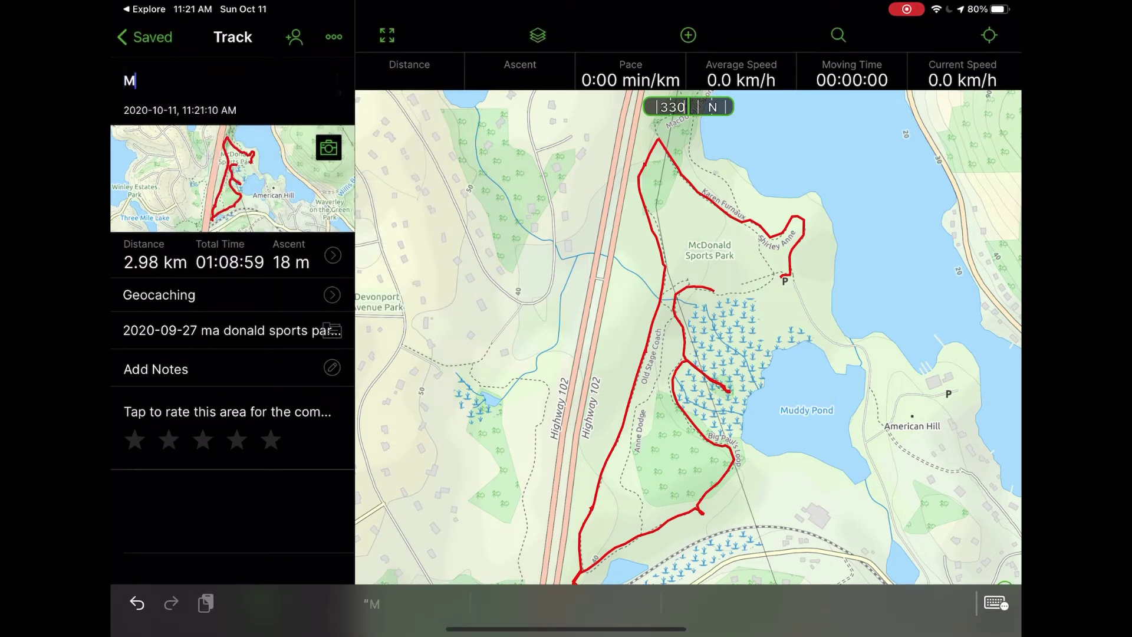
text(ac)
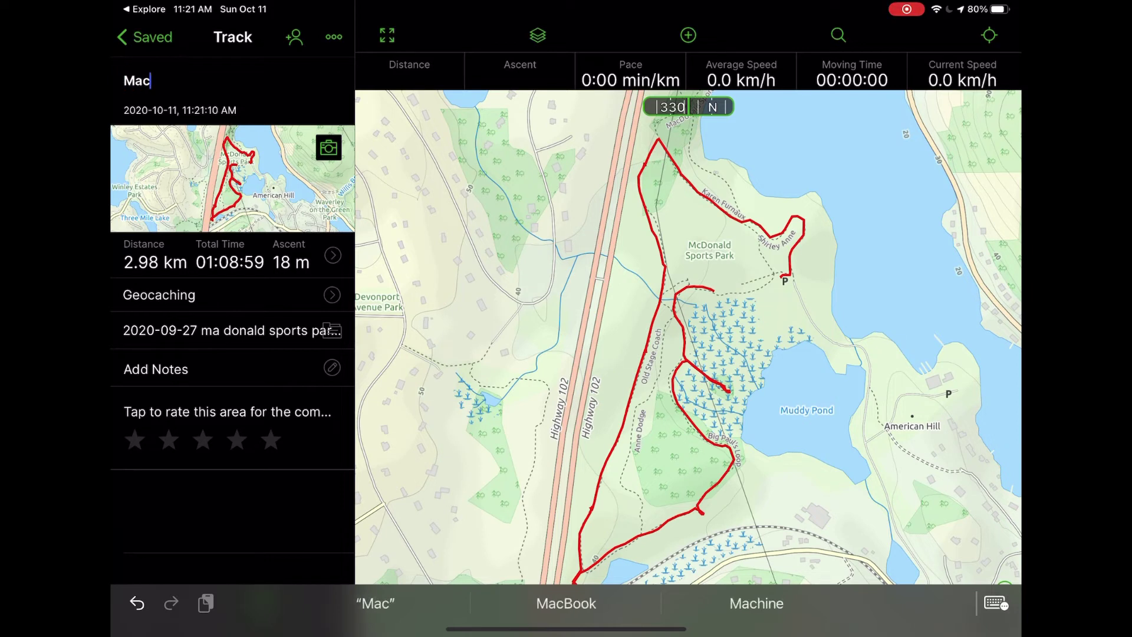
text(Donald Sports )
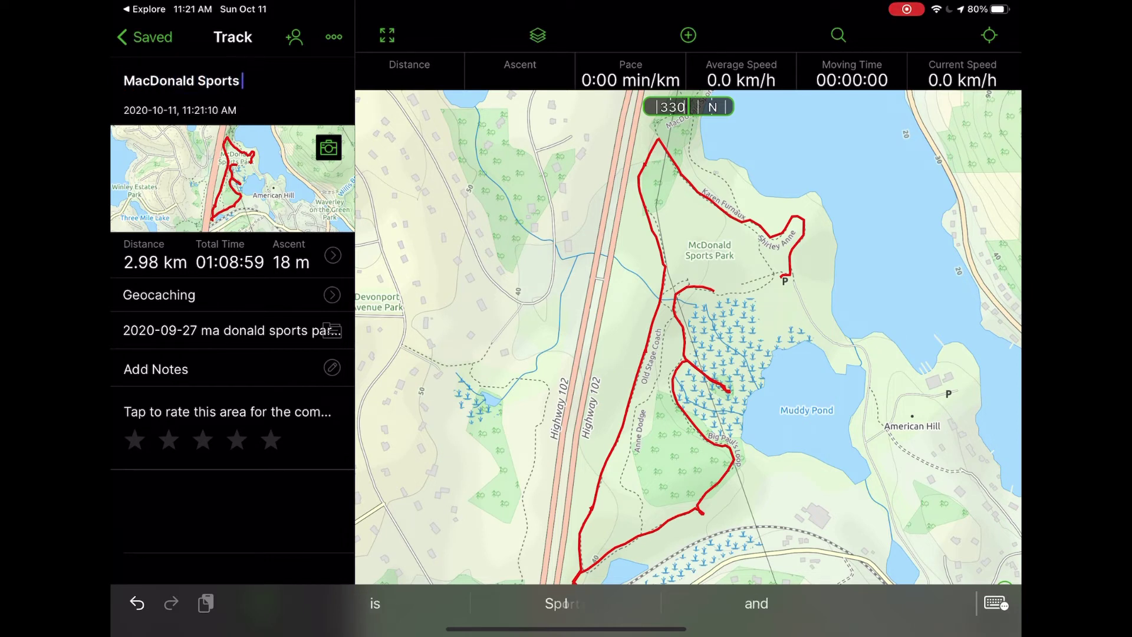
text(Park 2019)
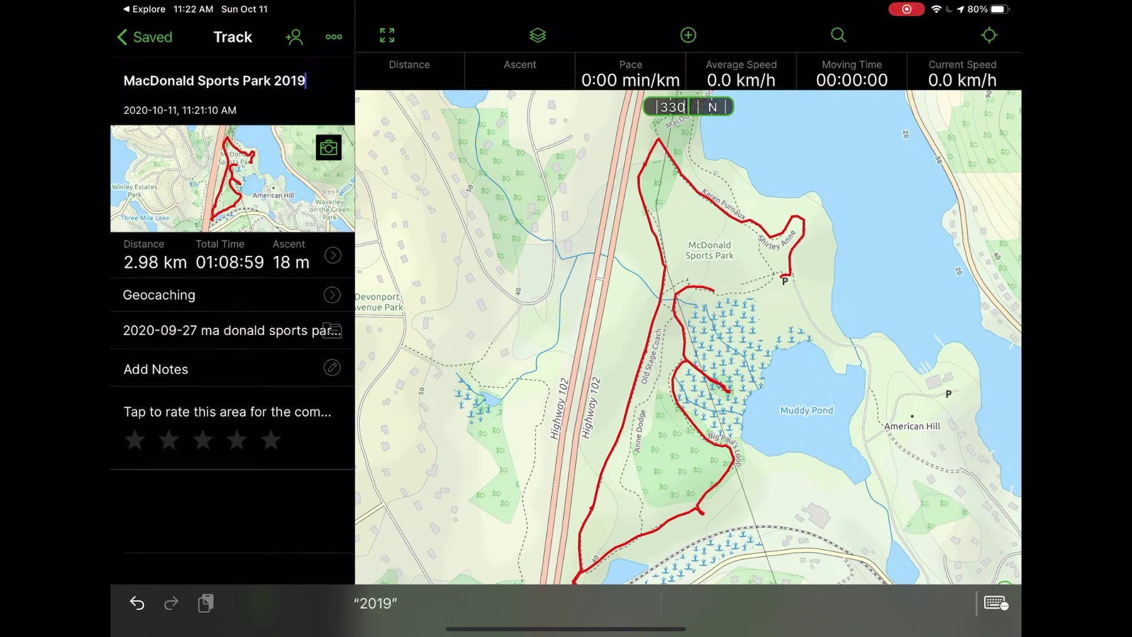
key(Return)
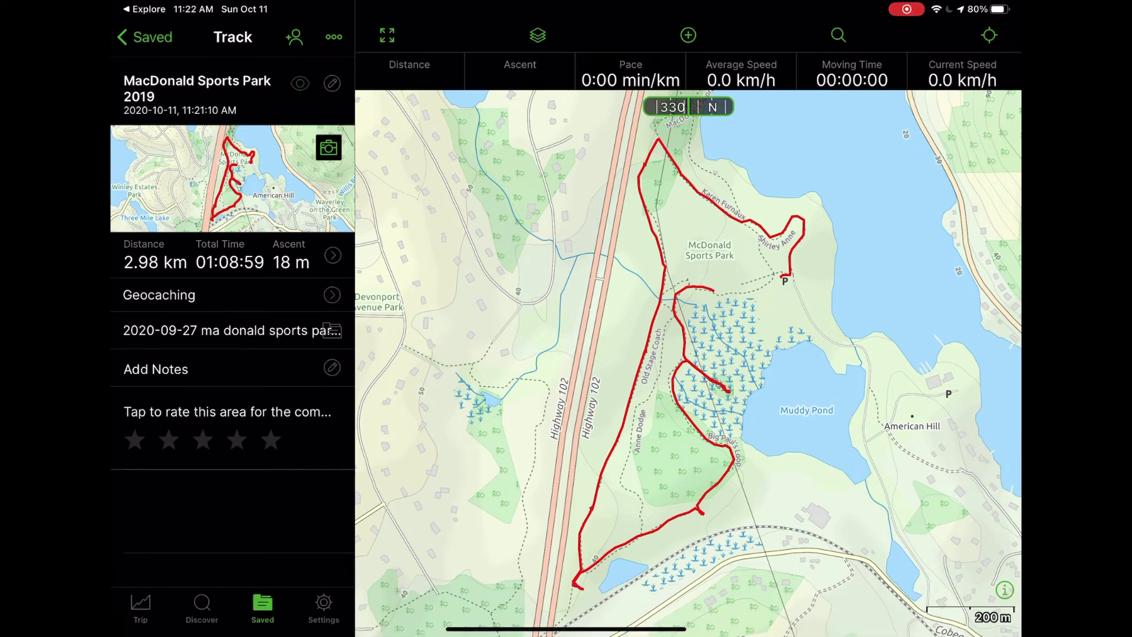
Step: Attach the boardwalk photo from the saved photo library to the track
click(328, 147)
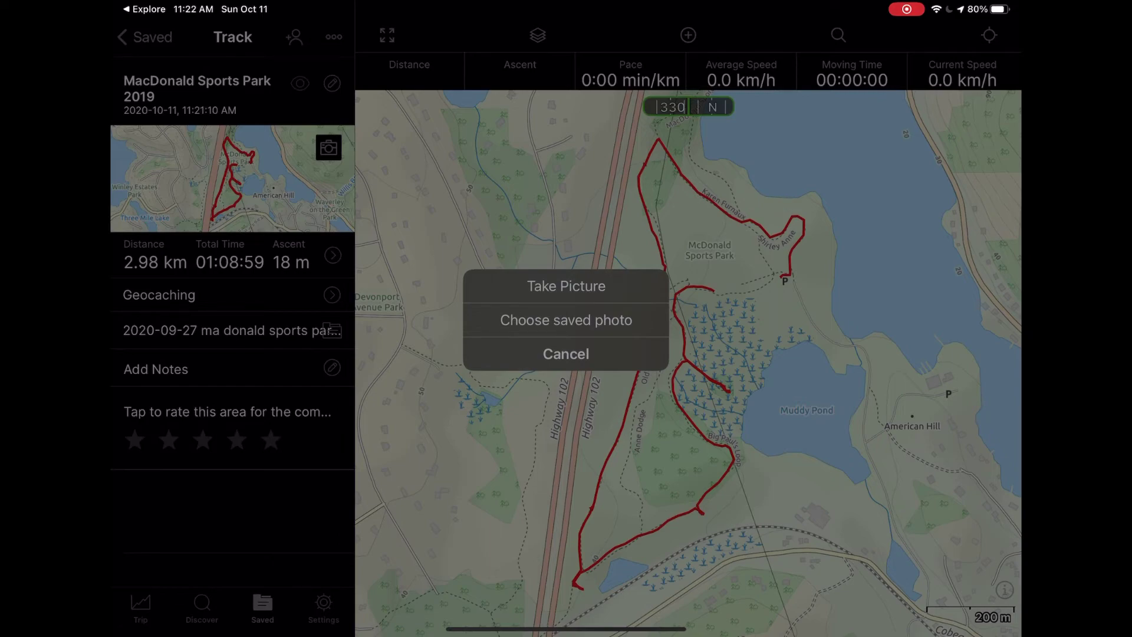
click(566, 320)
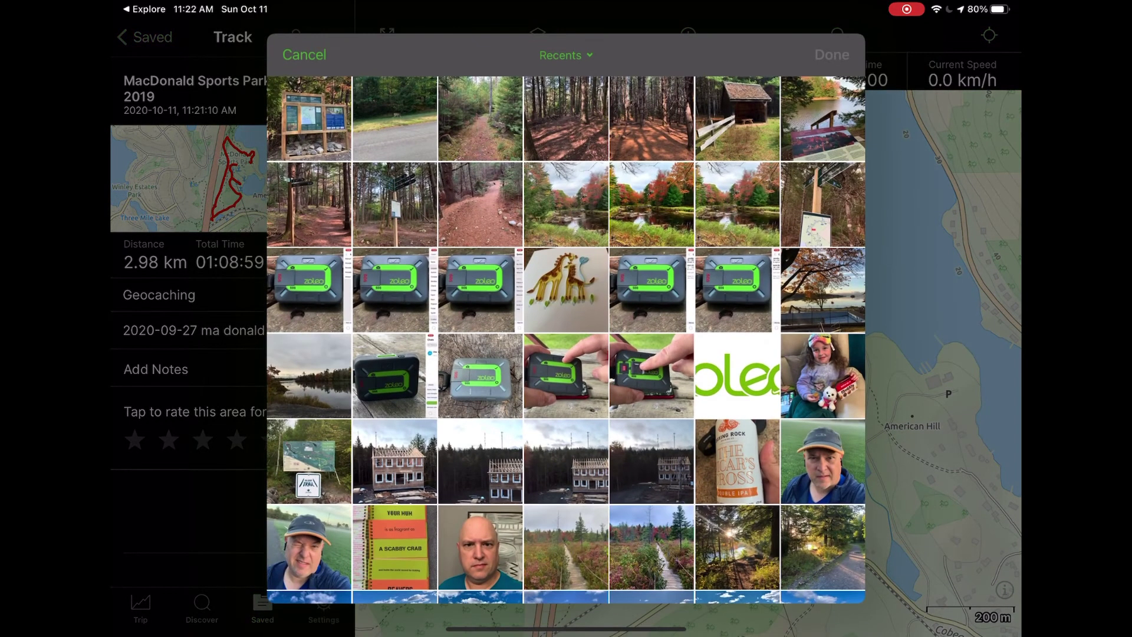
scroll(566, 339, down, 5)
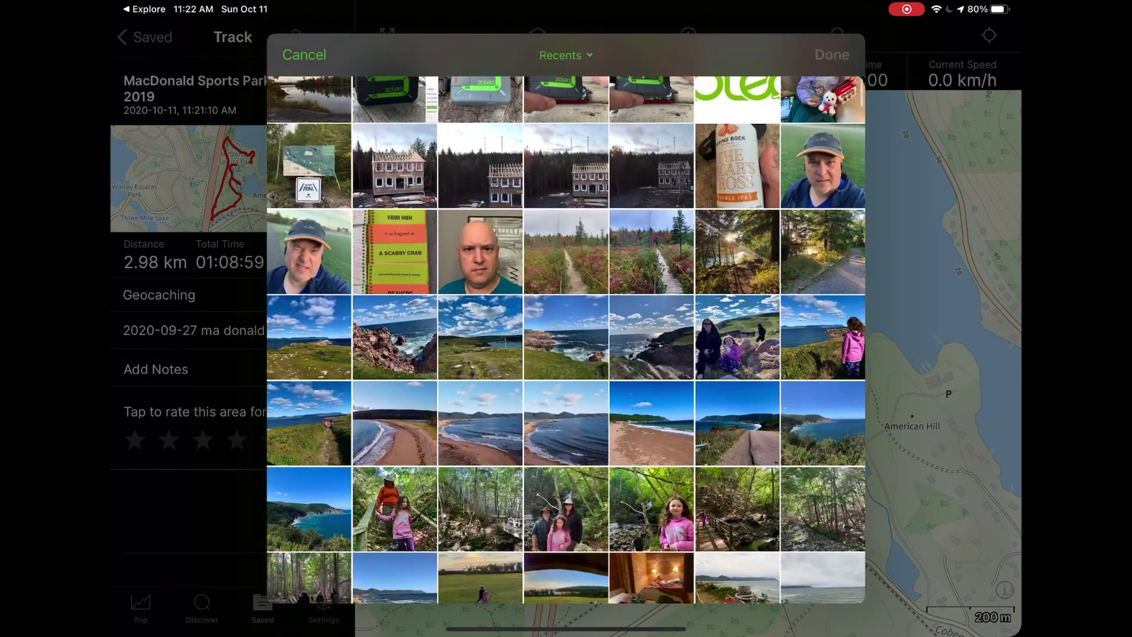
click(651, 252)
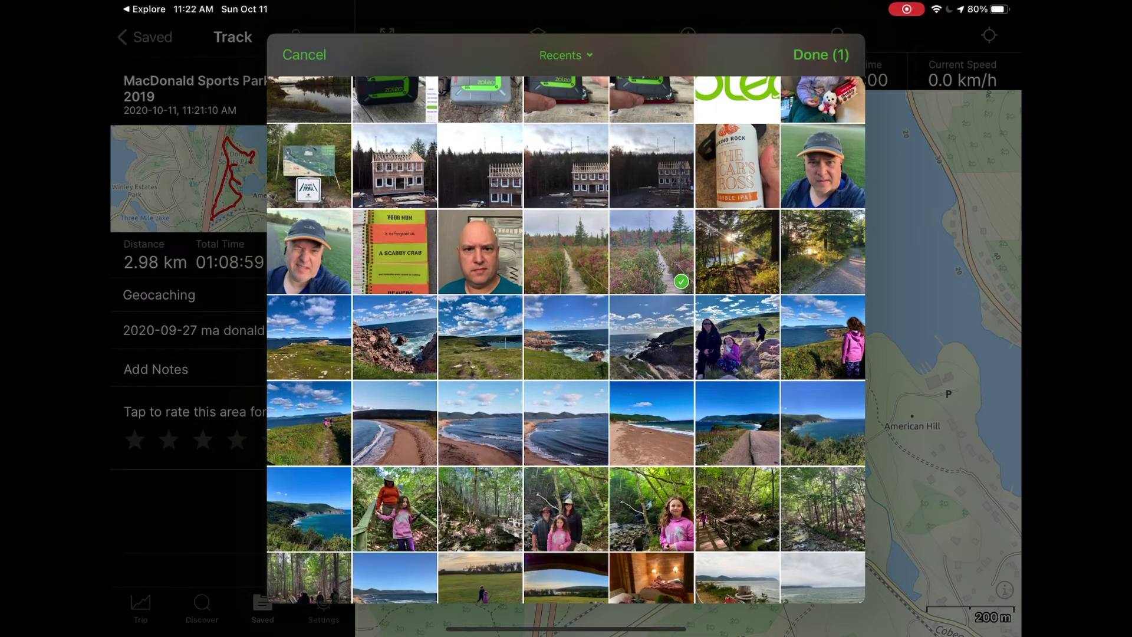
click(651, 252)
click(566, 252)
click(821, 54)
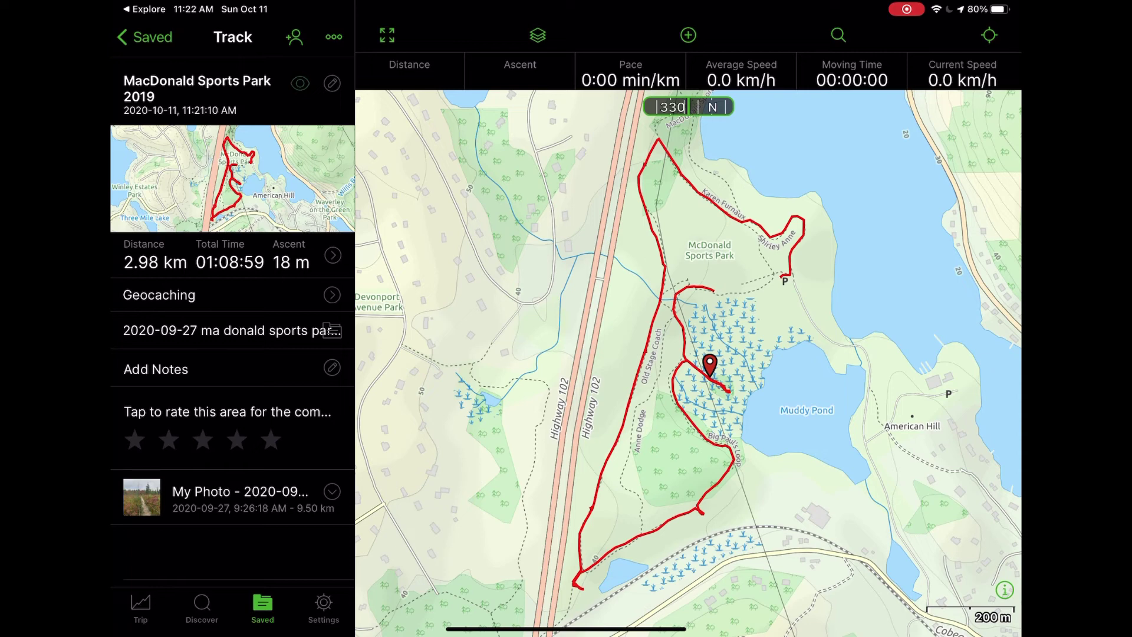
Step: Inspect the new My Photo waypoint's details, then return to the track page
click(236, 497)
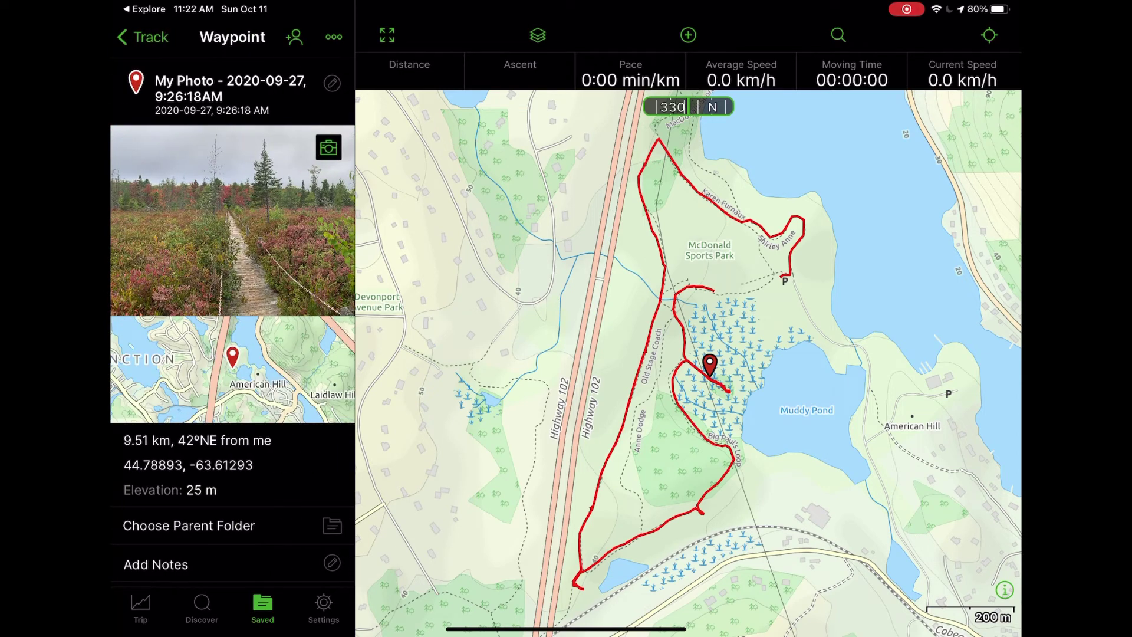
click(144, 36)
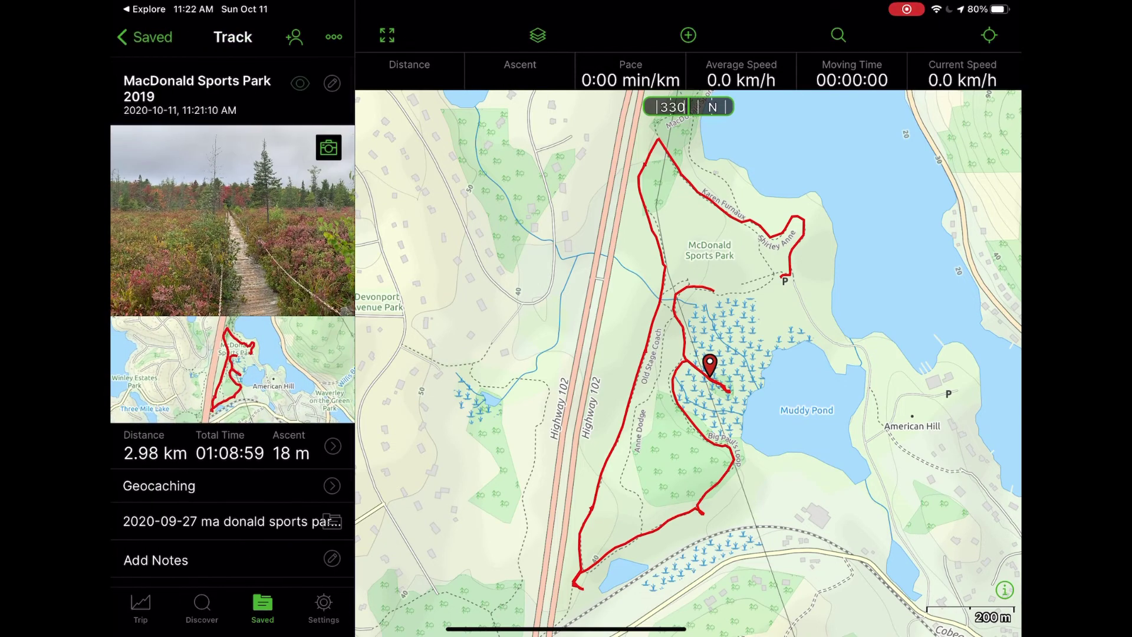
scroll(233, 295, down, 3)
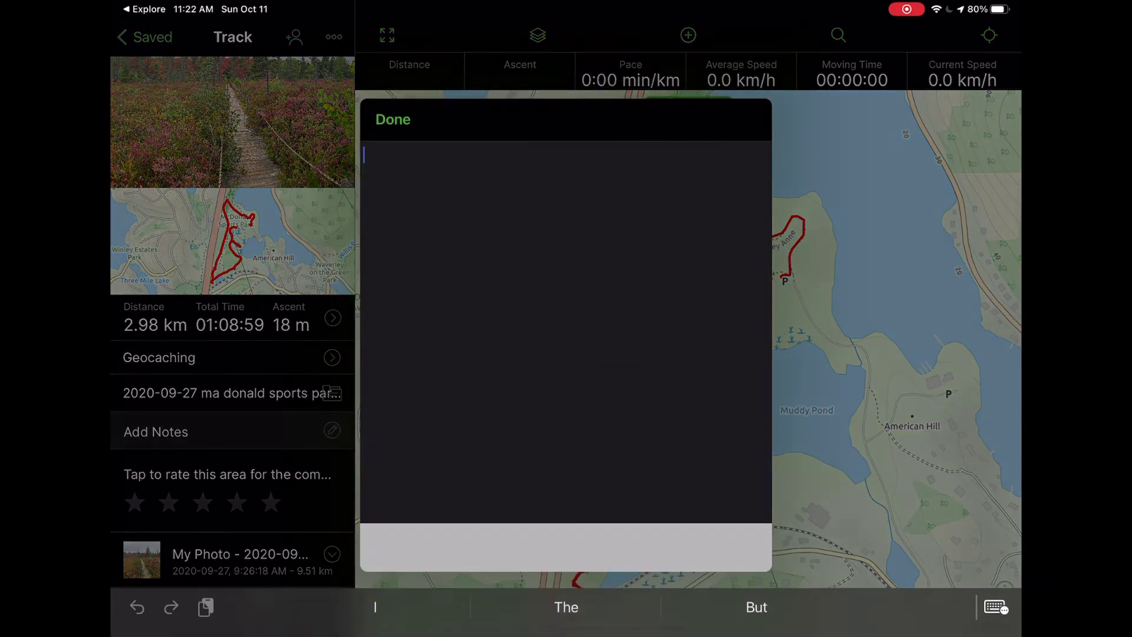
Step: Enter 'Loop trail that can be hiked or biked.' in the track's Notes and save
click(155, 432)
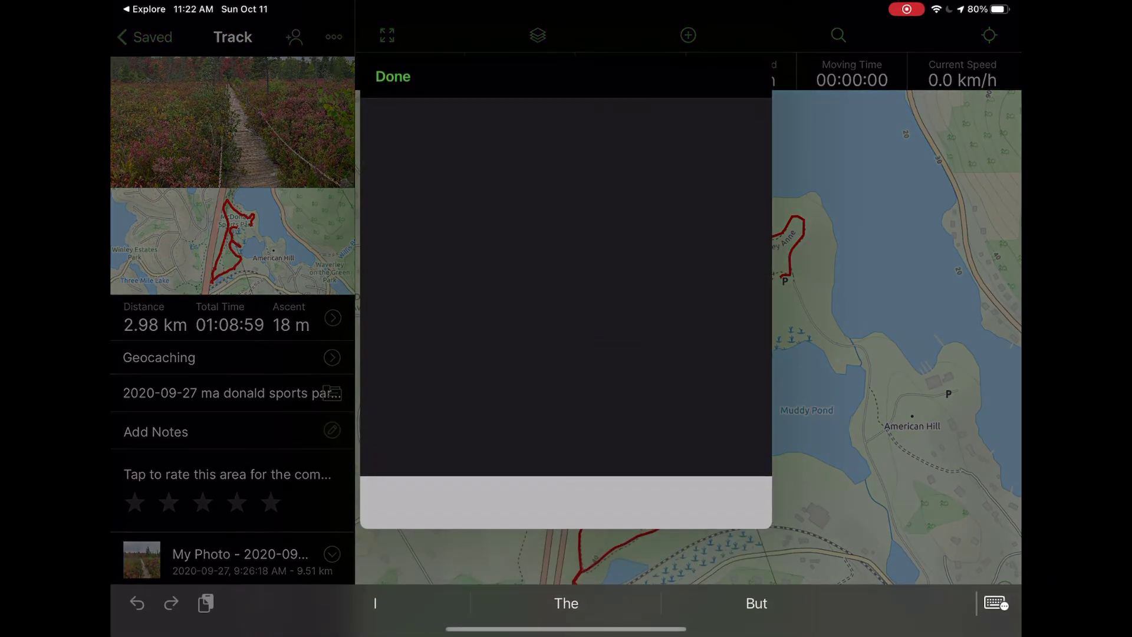
text(Loo)
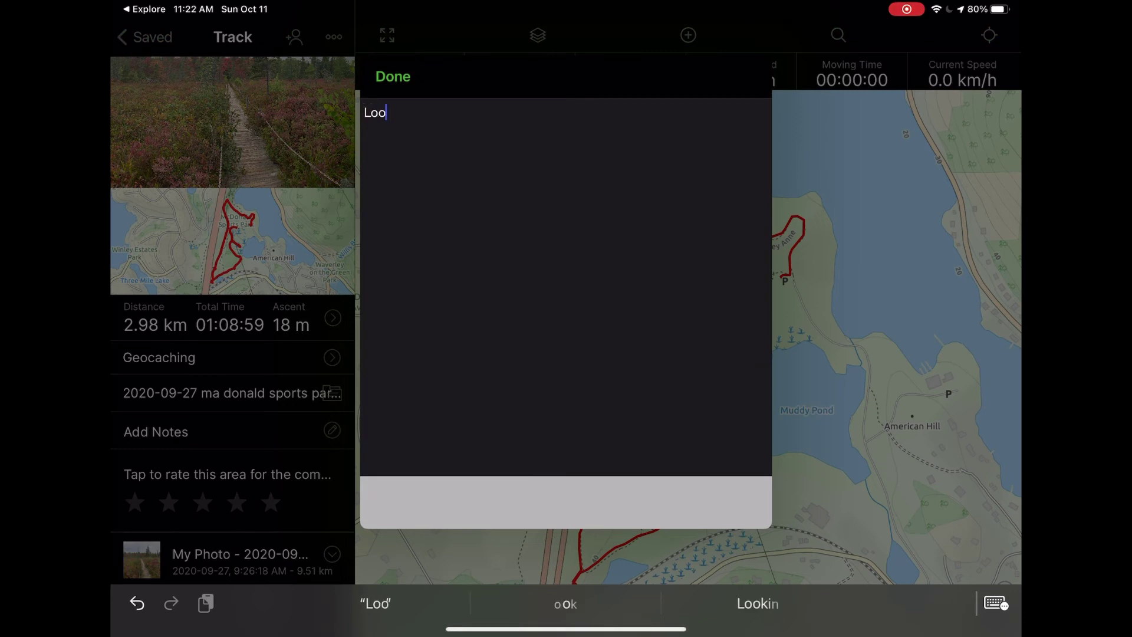
text(p trail)
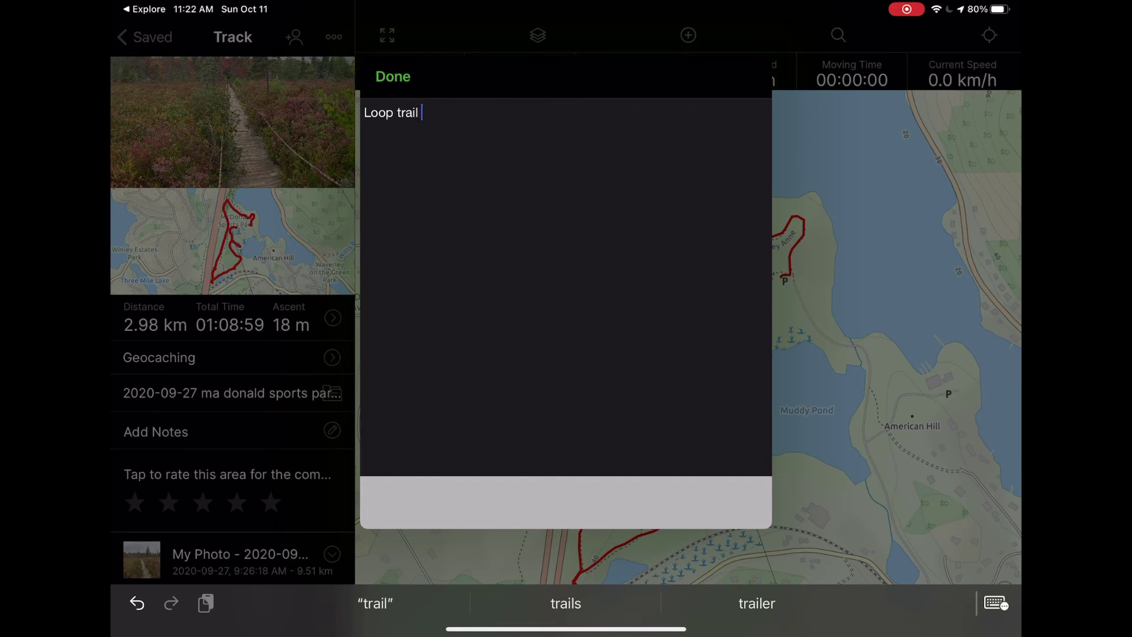
text( that can be )
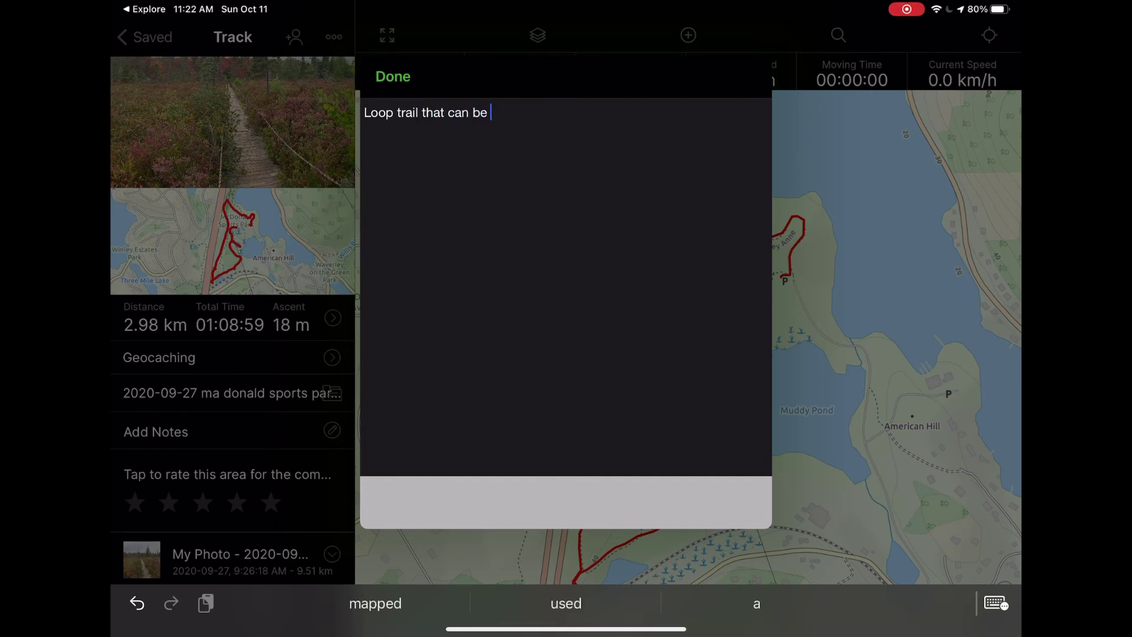
text(hiked or bik)
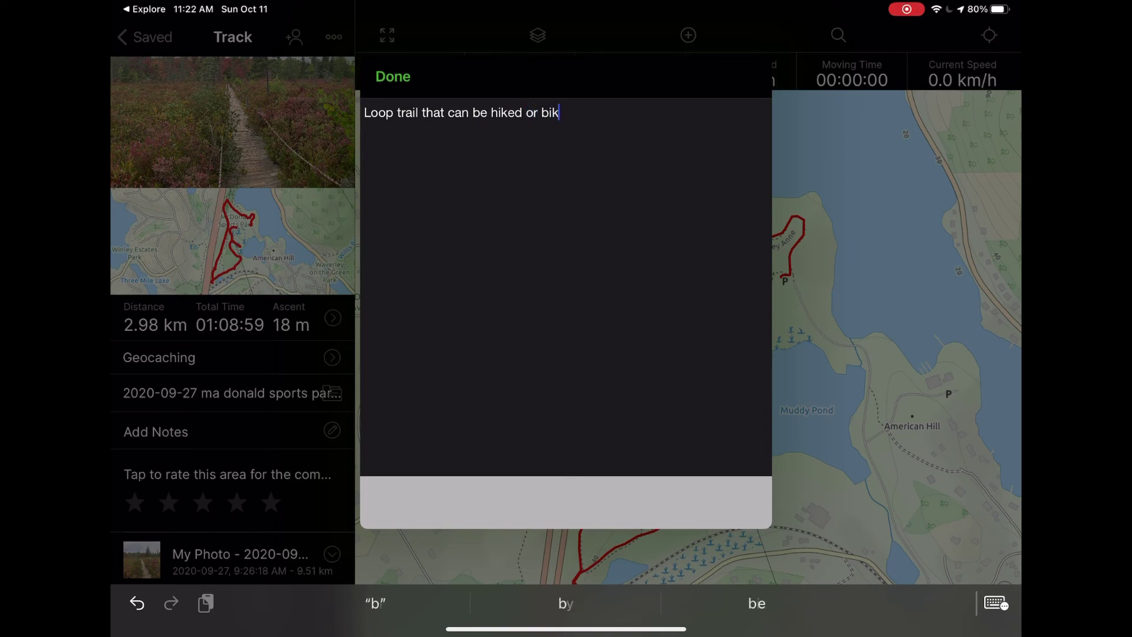
text(ed.)
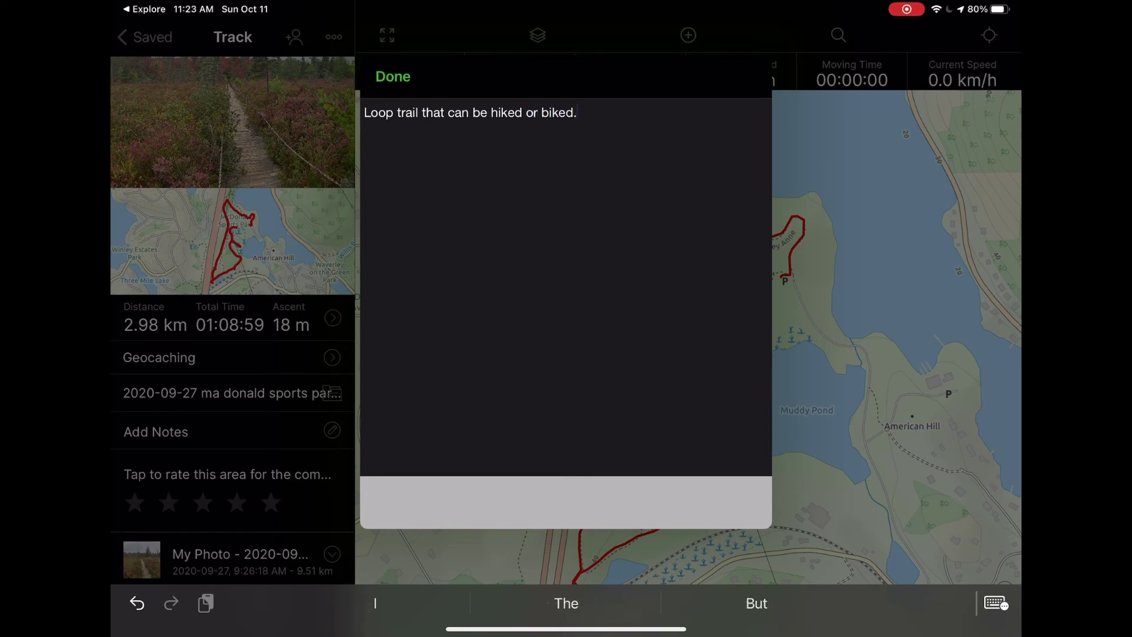
click(393, 76)
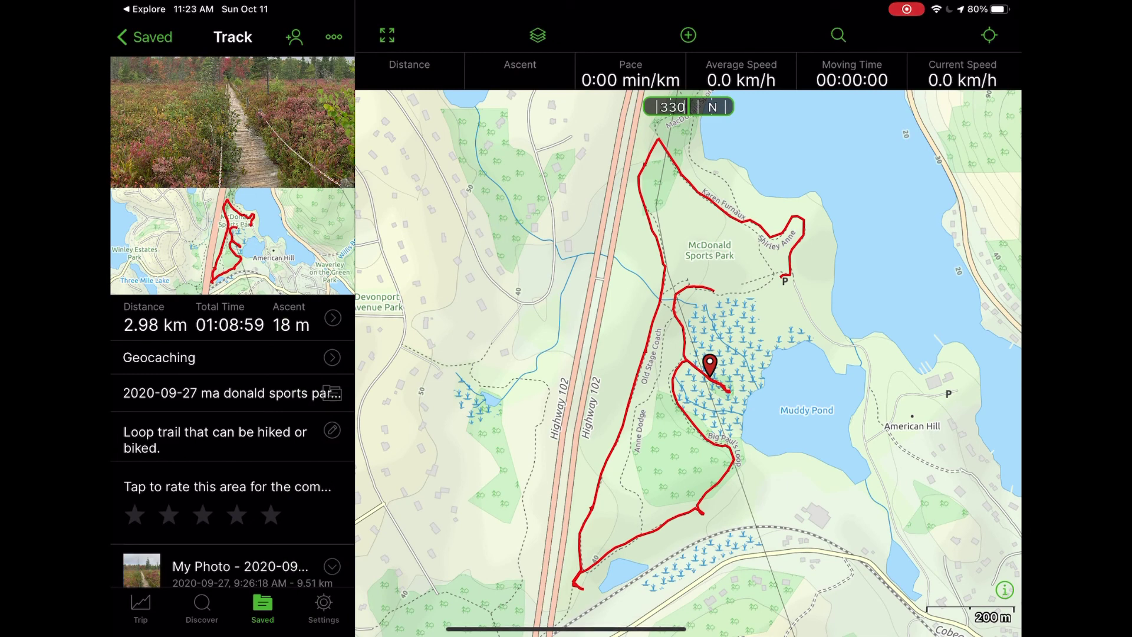
click(295, 37)
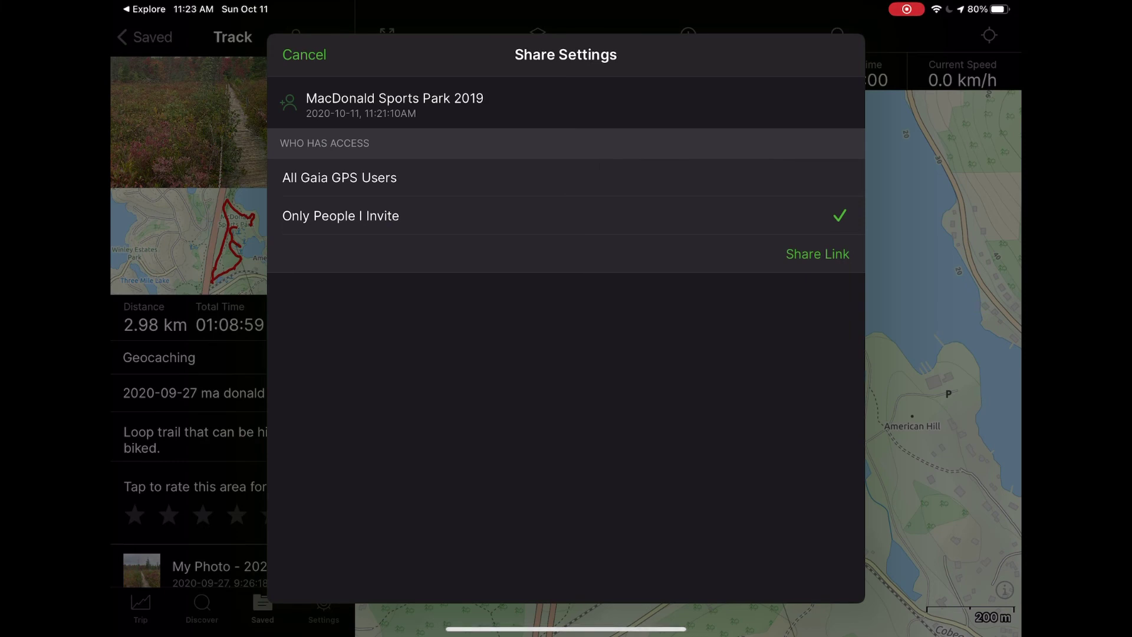
click(305, 55)
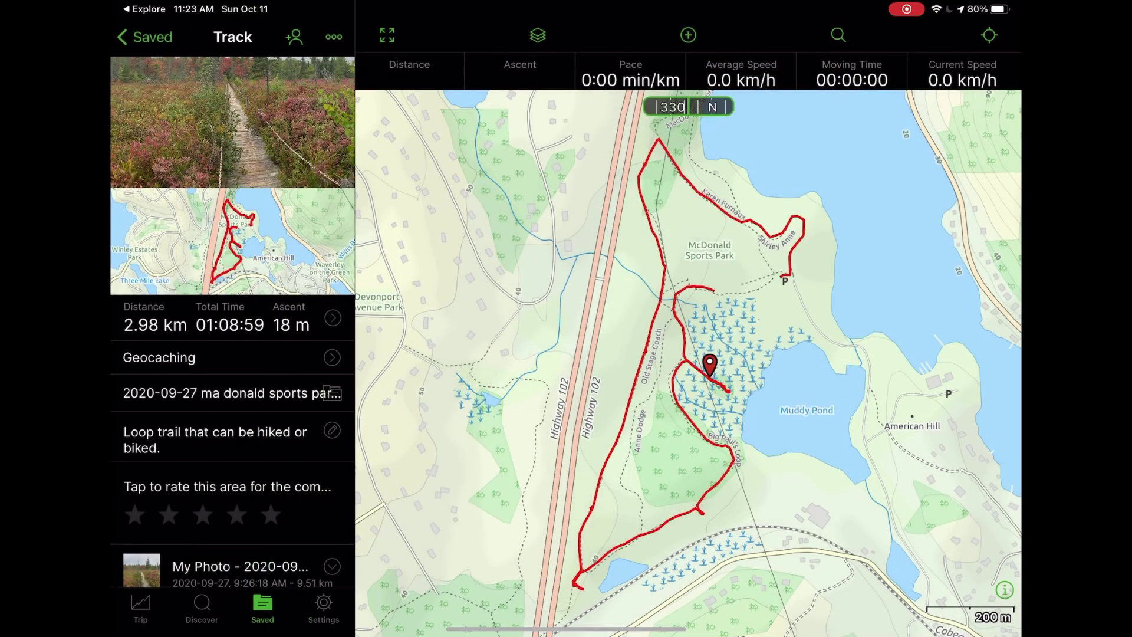
click(334, 36)
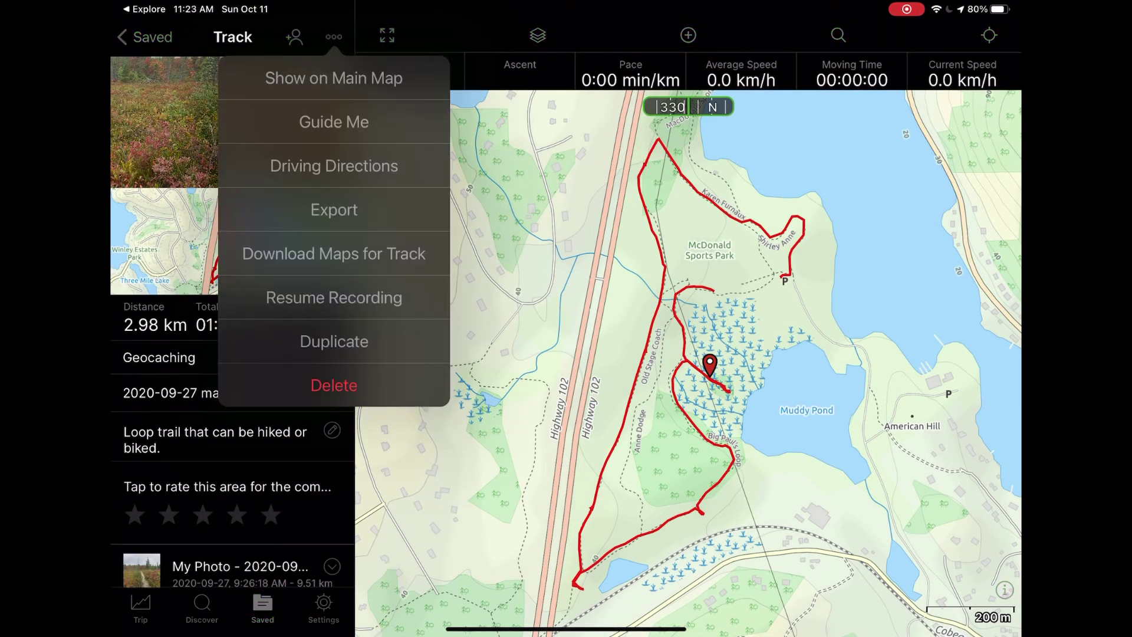
click(334, 37)
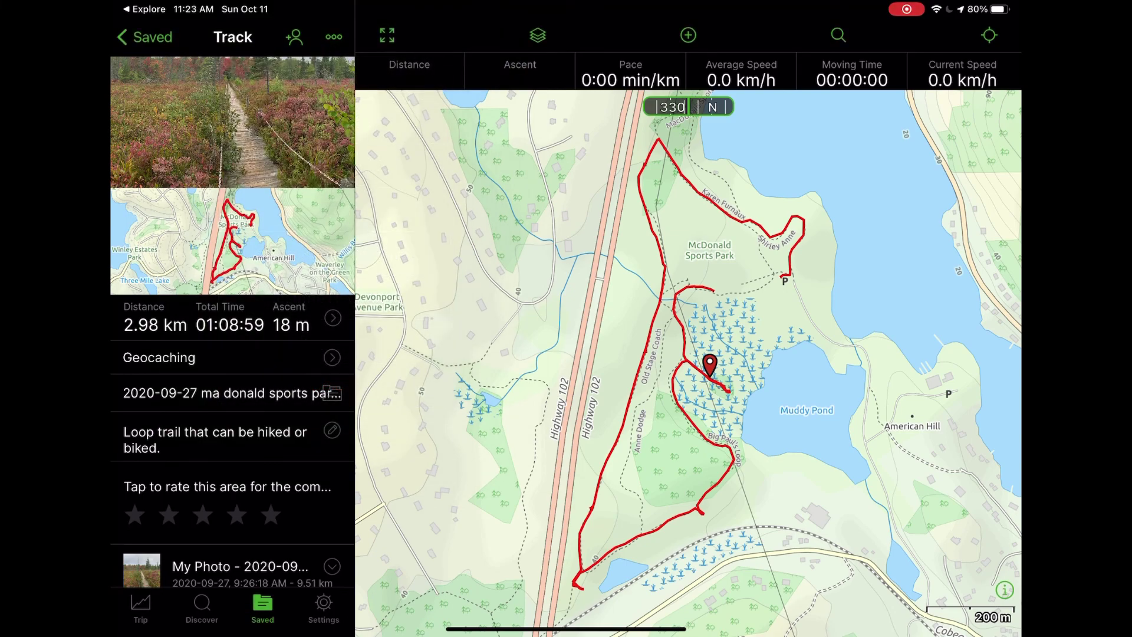